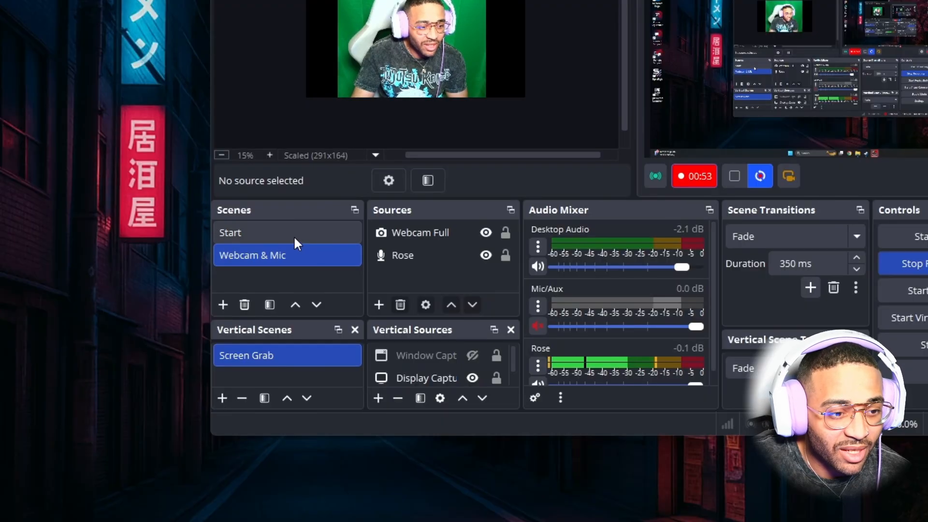
Compare the Start and Webcam & Mic scenes, and remove the Start scene from the scene list
left_click(294, 233)
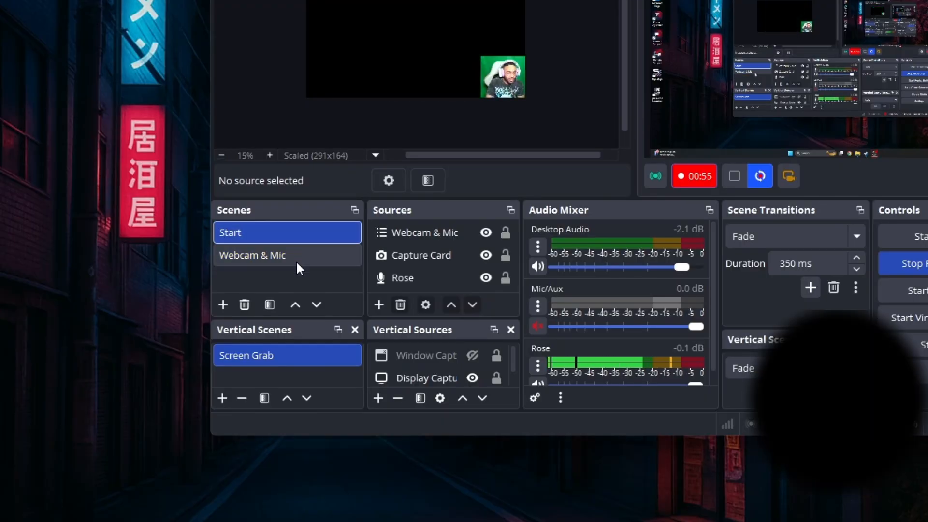
left_click(297, 257)
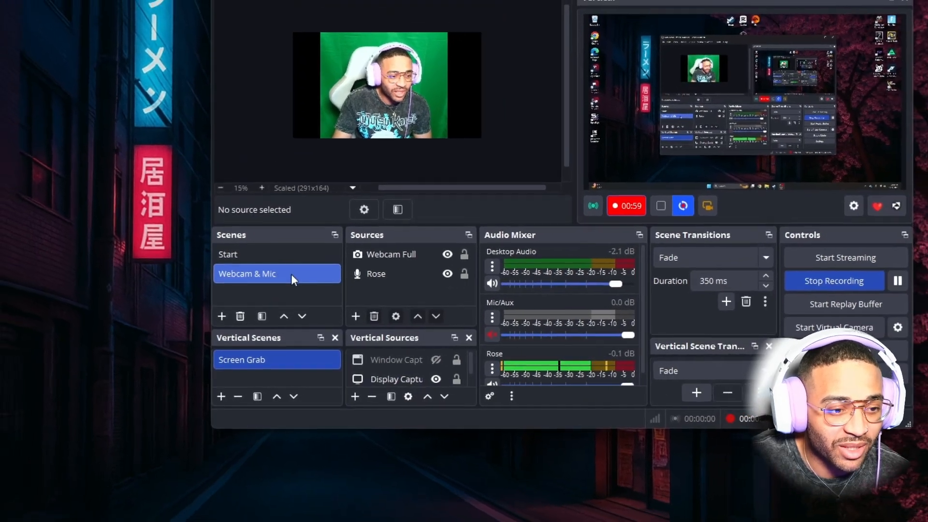
left_click(280, 250)
right_click(279, 250)
left_click(318, 356)
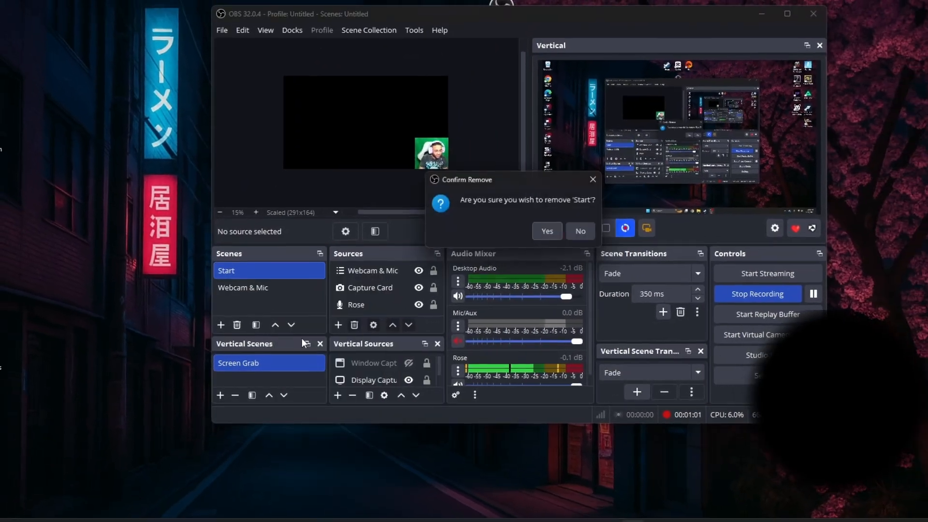
left_click(553, 241)
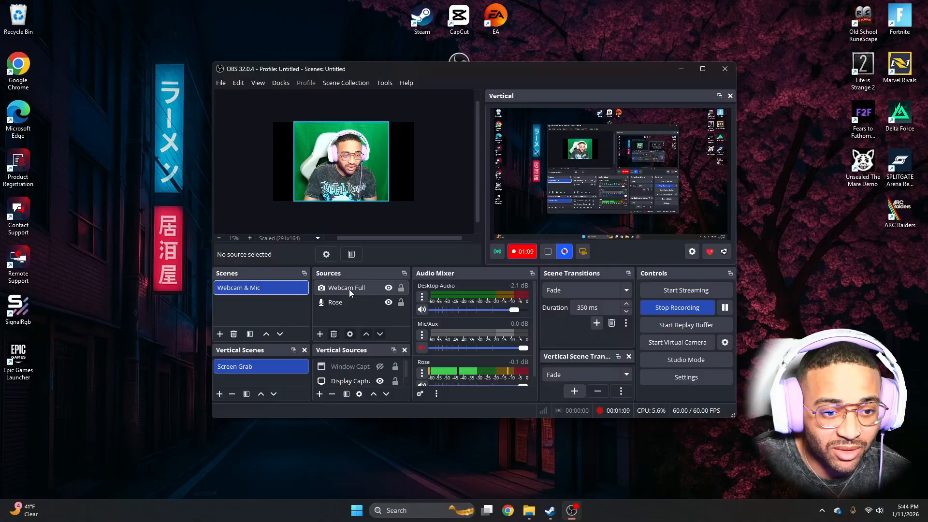
Review the properties of the Webcam Full source, including its device and resolution settings, without changing anything
right_click(403, 260)
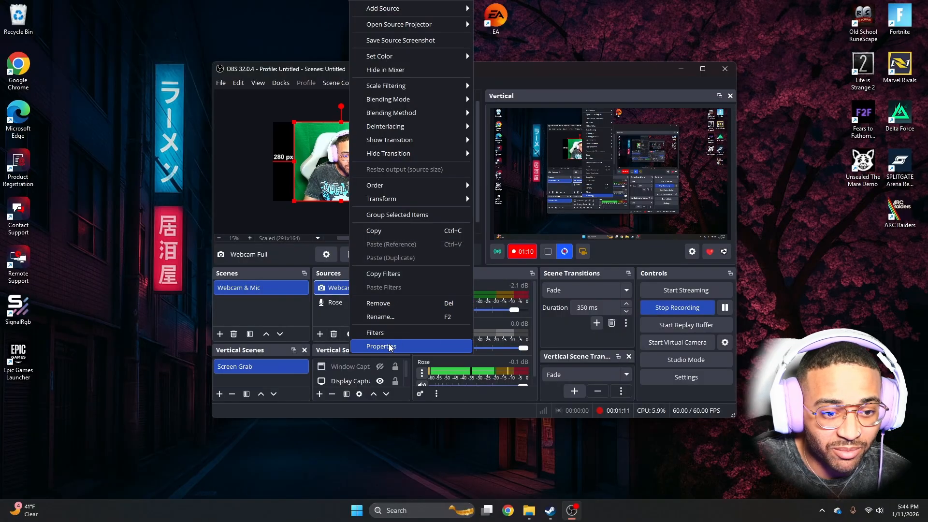
left_click(324, 284)
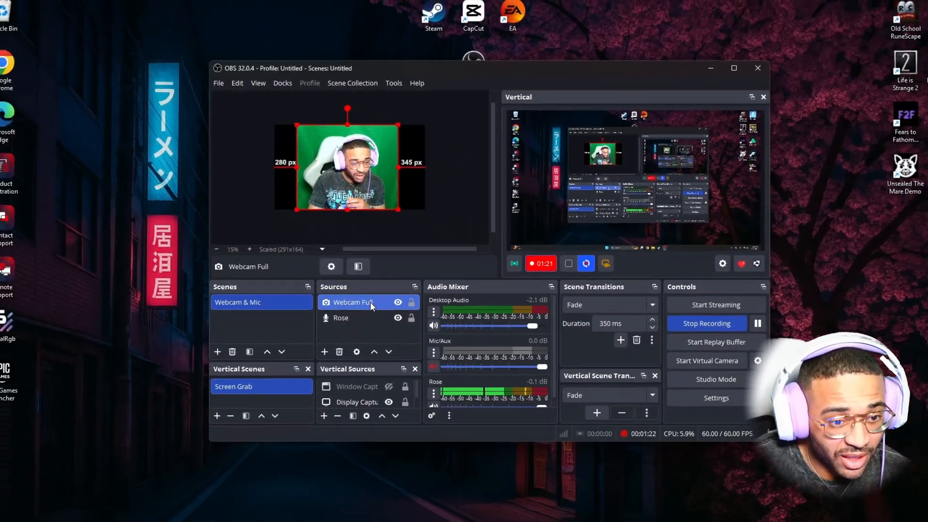
right_click(427, 411)
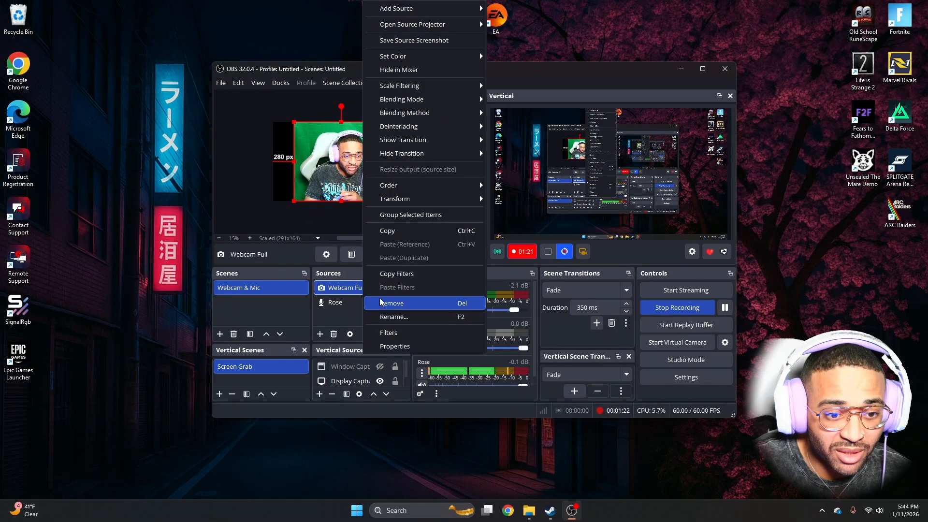
left_click(391, 346)
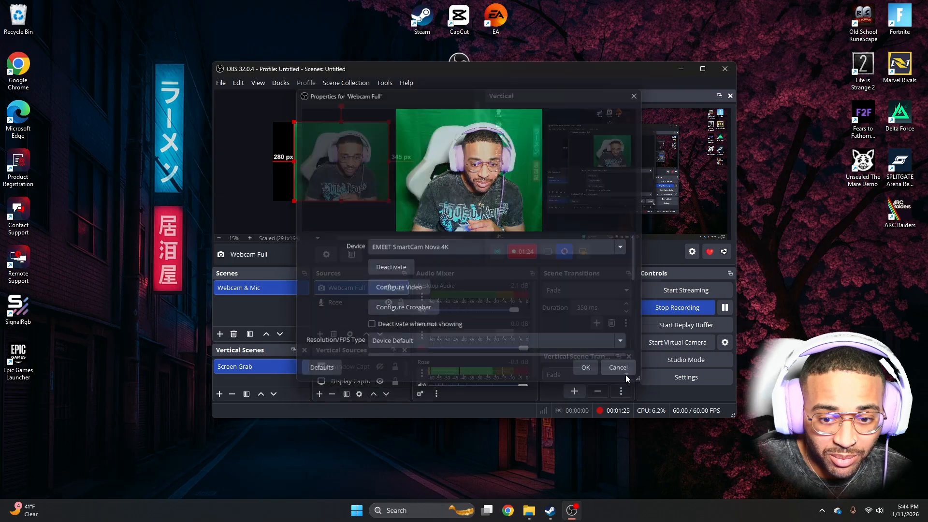
left_click(618, 367)
Open the filters of the Webcam Full source and reset its Crop/Pad filter to the defaults
right_click(386, 288)
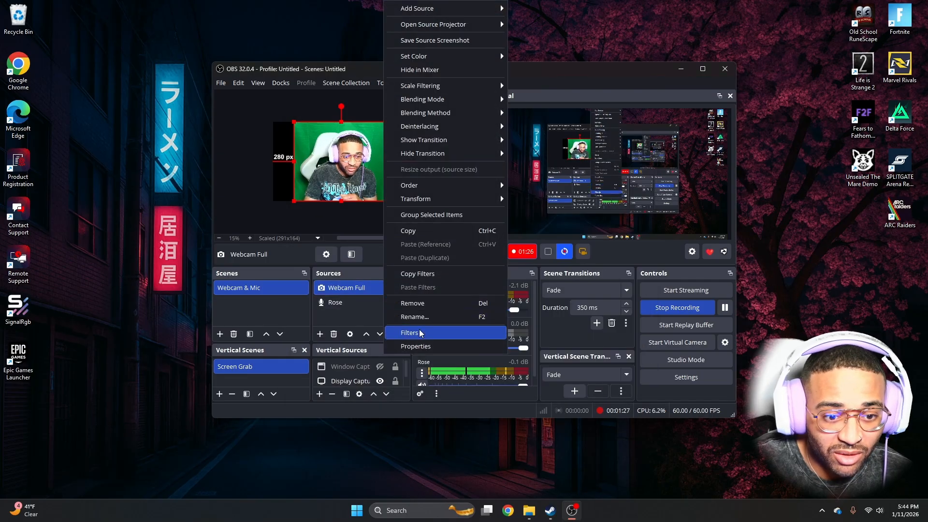
left_click(420, 333)
left_click(315, 269)
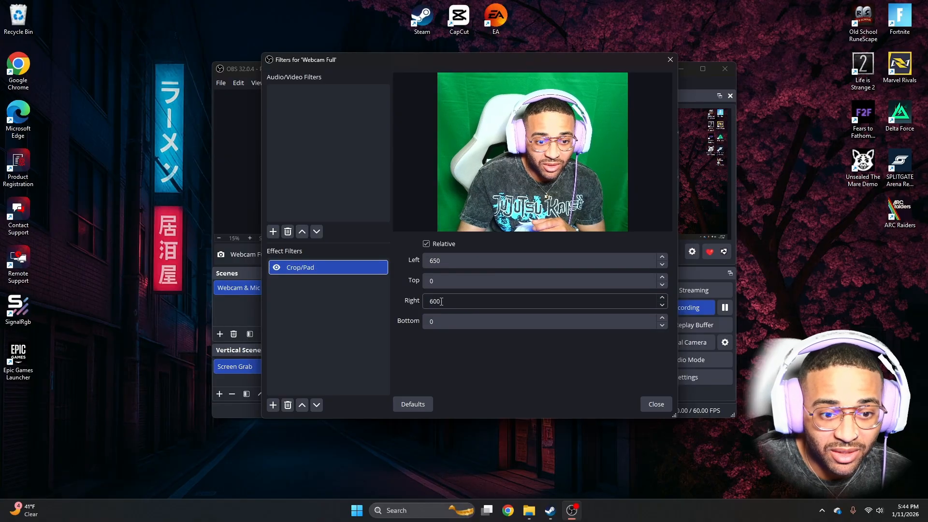
left_click(418, 405)
left_click(529, 249)
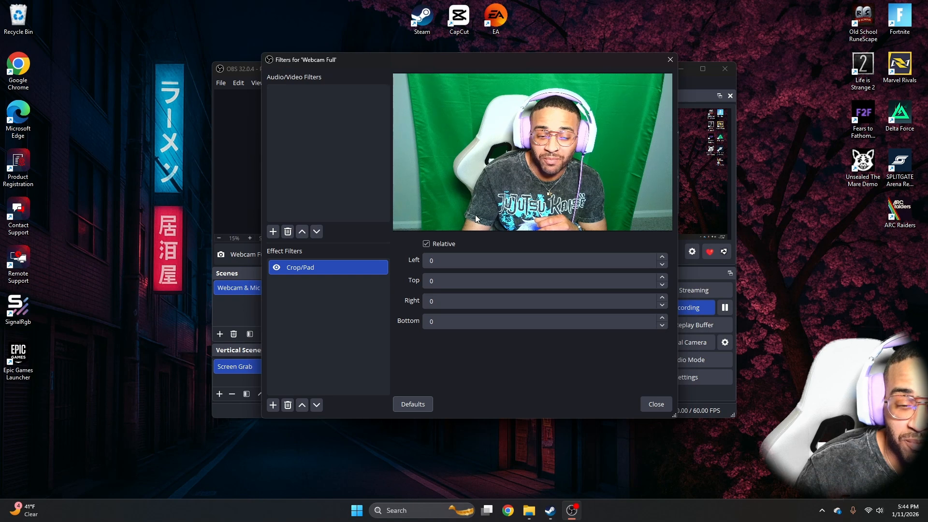
Crop the webcam with the Crop/Pad filter by 650 on the left and 600 on the right, and close the filters
left_click_drag(429, 261, 441, 262)
type("6")
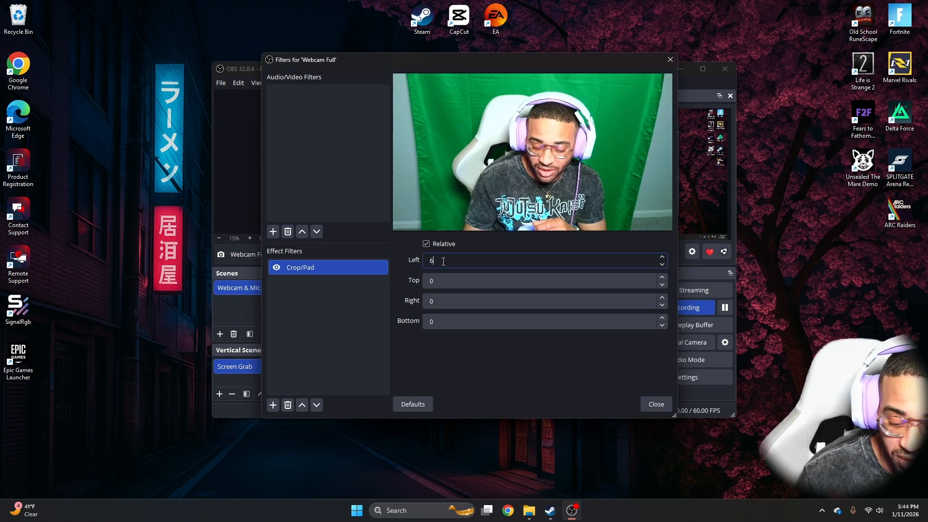
type("50")
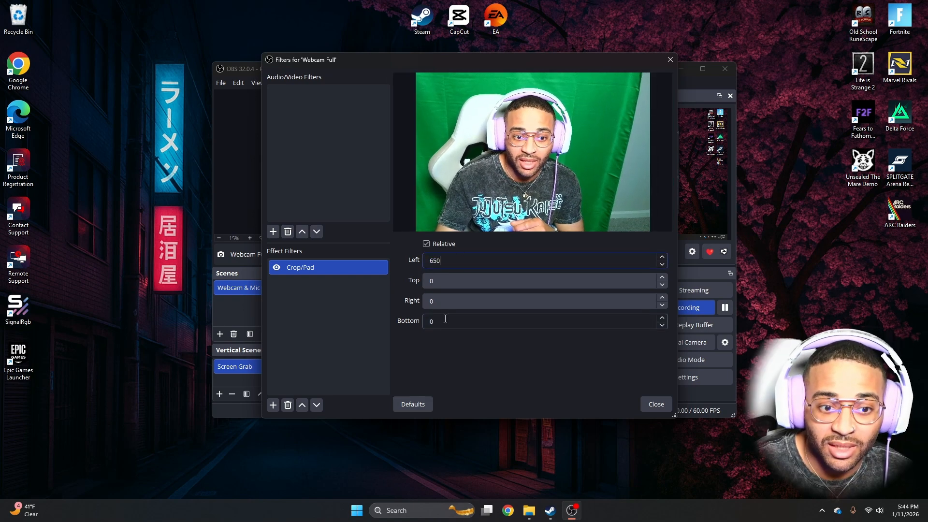
left_click_drag(430, 301, 450, 301)
type("600")
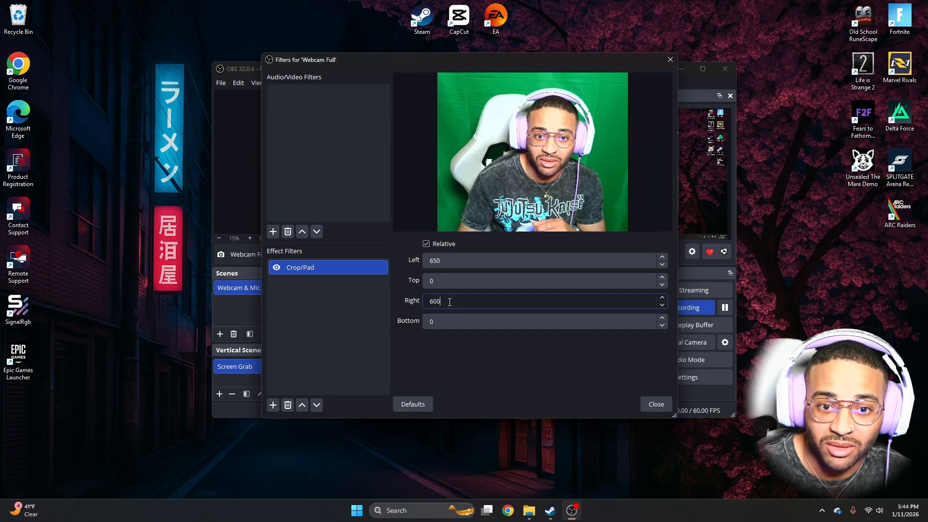
key("Return")
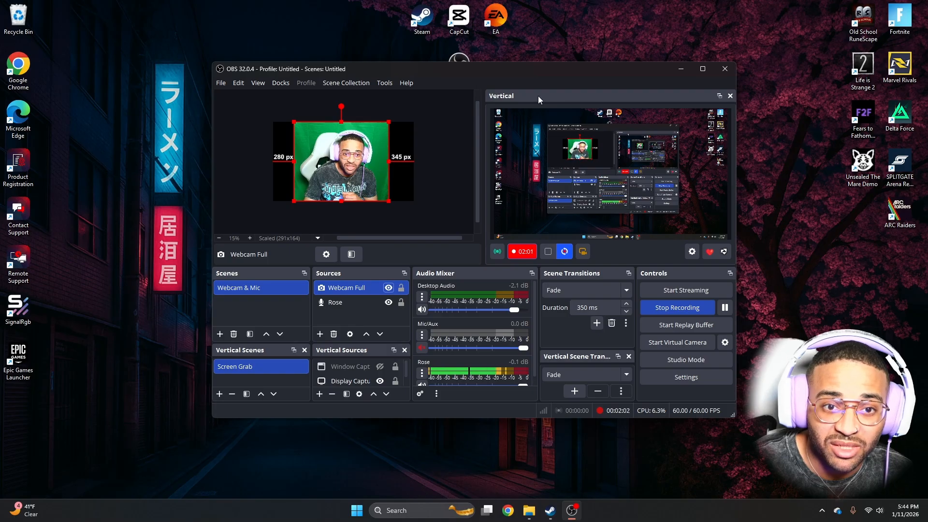
Review the Vertical plugin's general settings and the start and stop recording hotkeys in the main settings
left_click(692, 251)
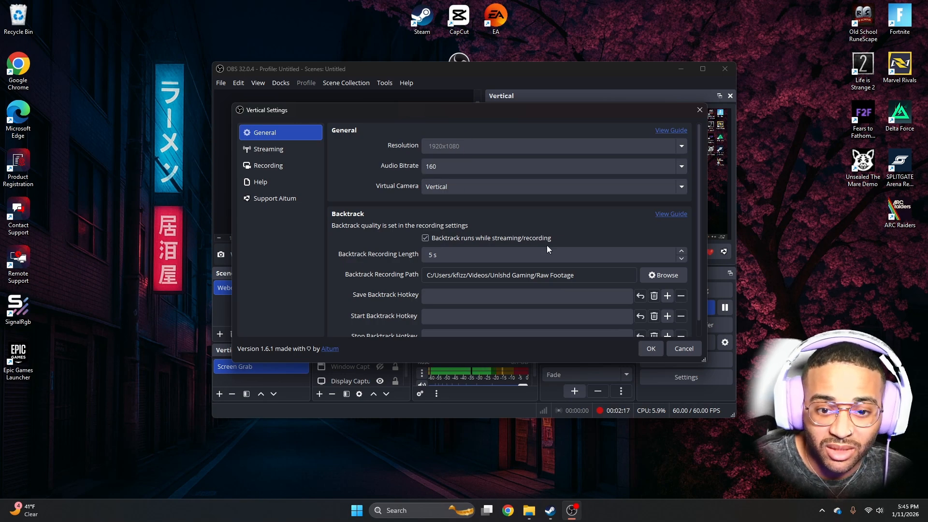
left_click(678, 355)
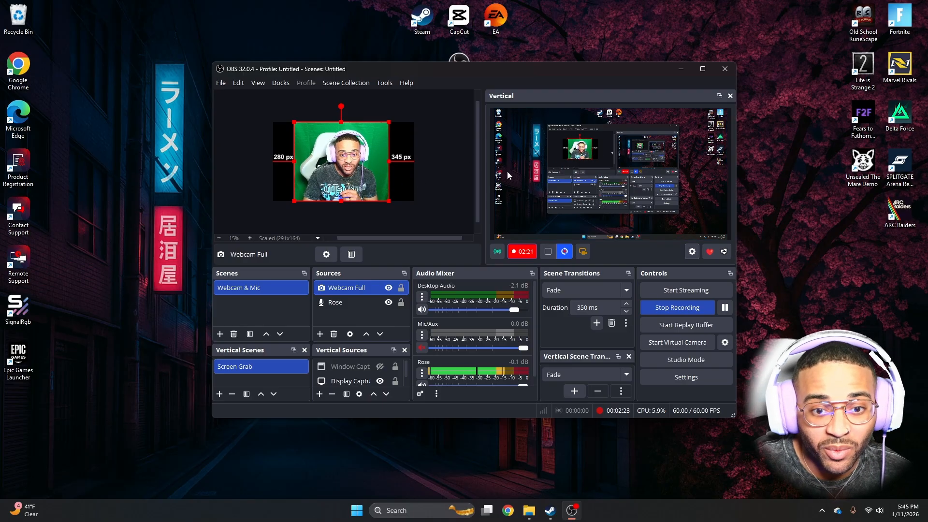
left_click(667, 377)
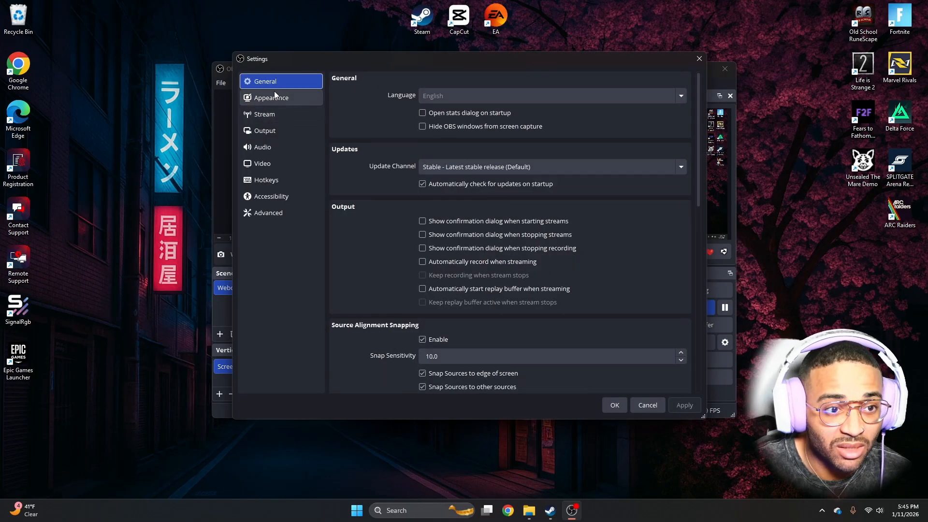
left_click(261, 181)
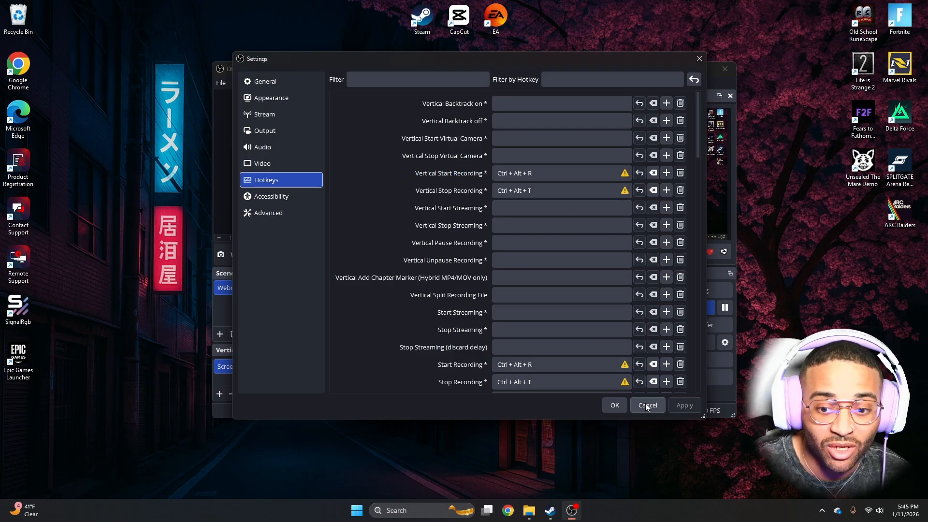
left_click(618, 406)
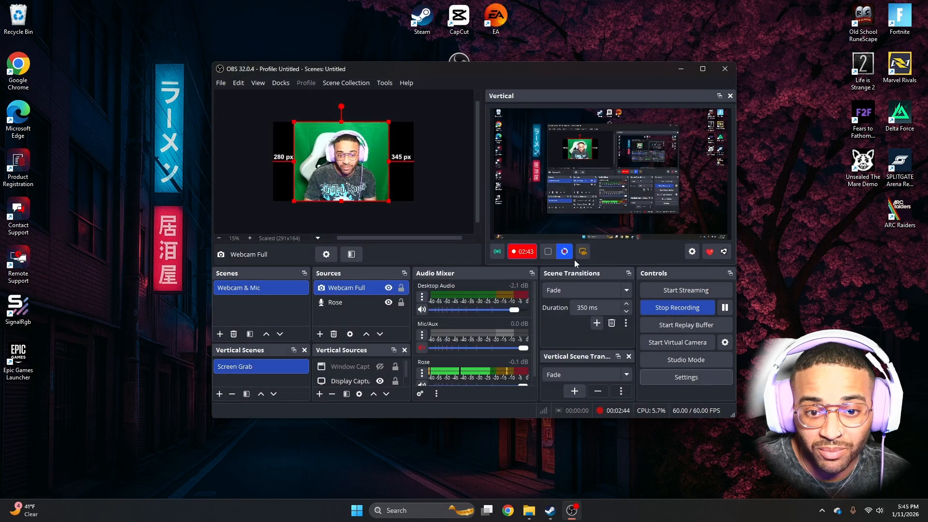
Check the start and stop recording hotkeys in the Vertical plugin's recording settings
left_click(692, 251)
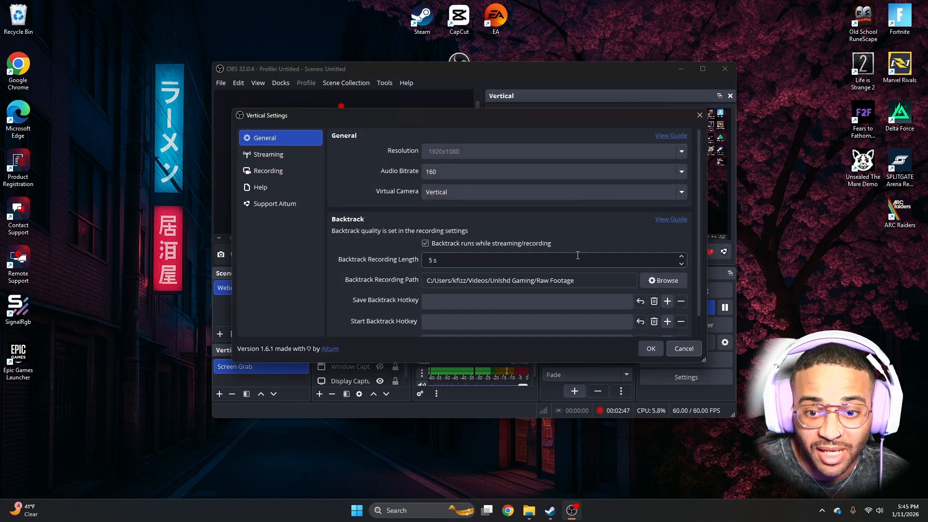
left_click(263, 172)
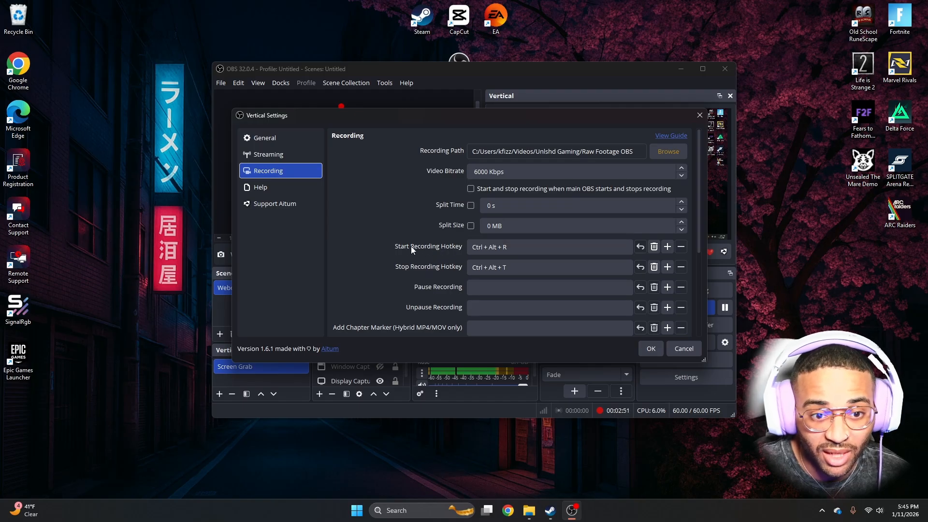
left_click(473, 247)
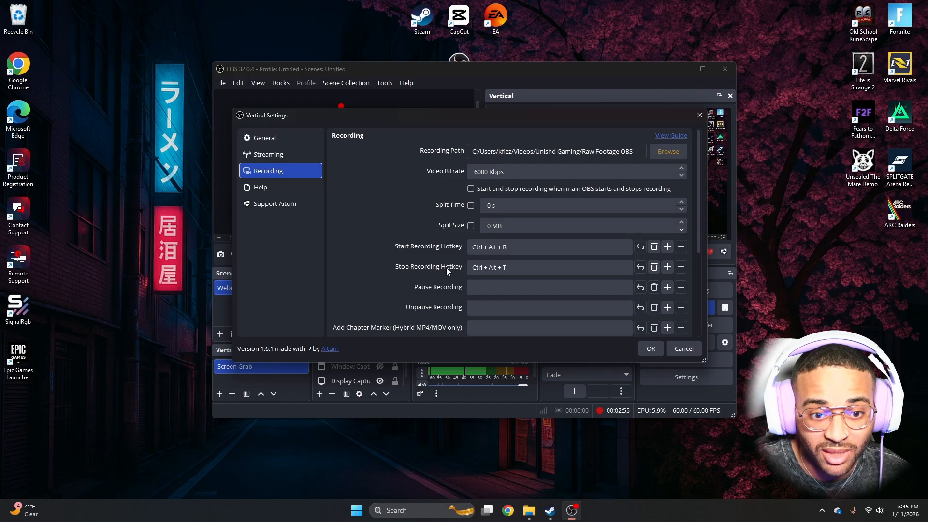
left_click(652, 349)
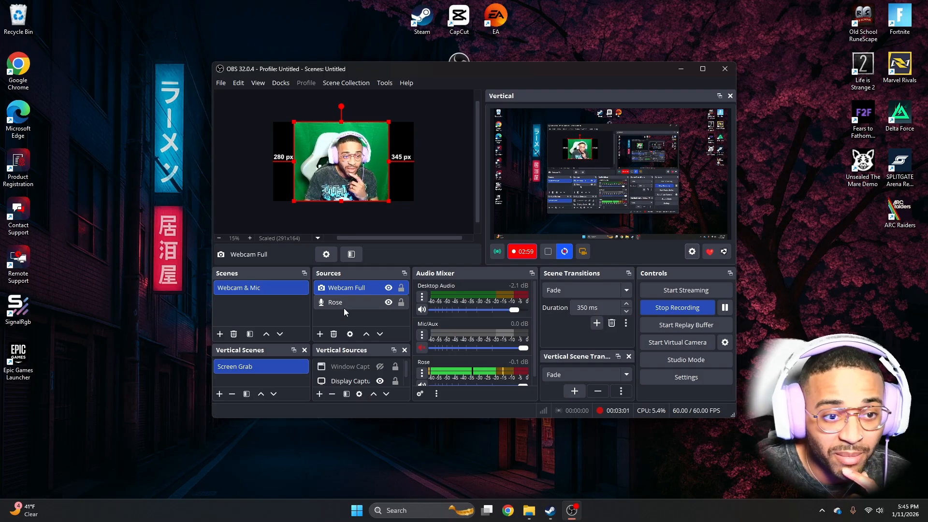
Review the track assignments of Desktop Audio, Mic/Aux and Rose in the advanced audio properties
left_click(418, 394)
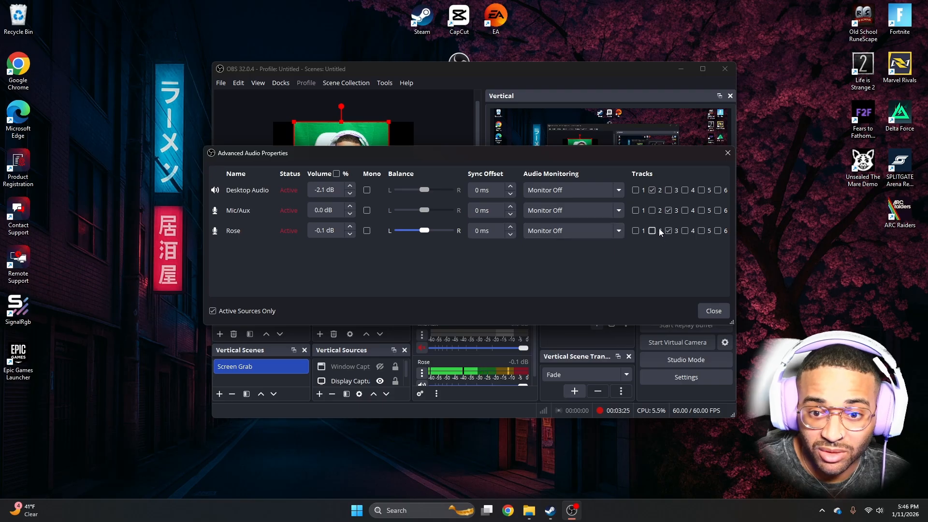
left_click(712, 311)
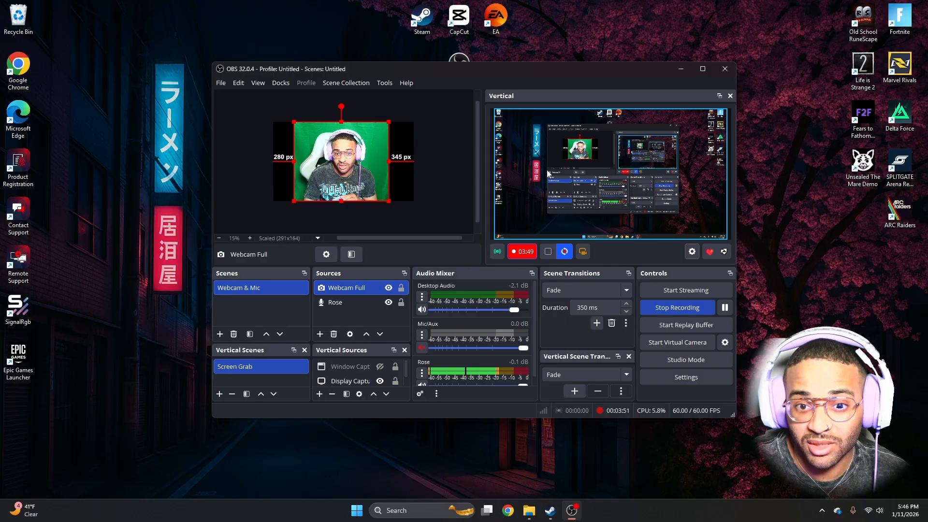
mouse_move(511, 69)
left_mouse_down()
mouse_move(549, 83)
mouse_move(519, 67)
left_mouse_up()
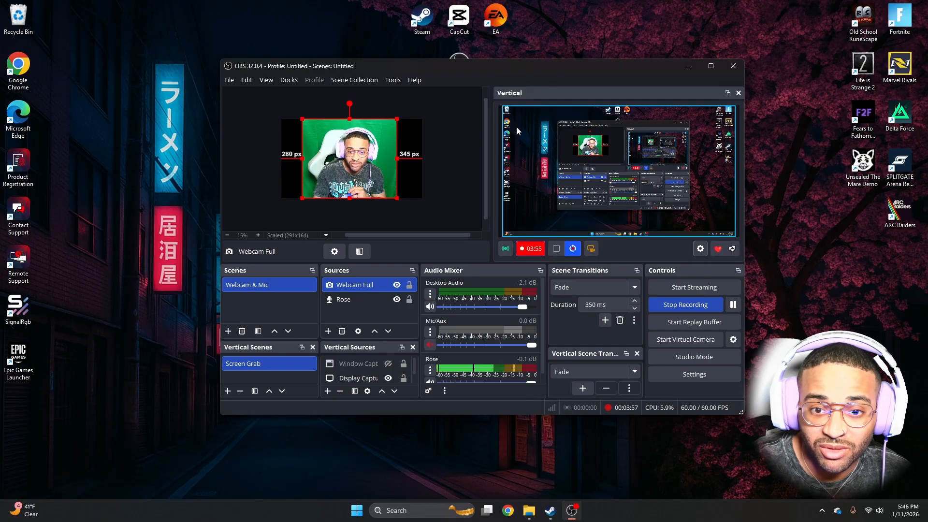
Switch to CapCut, browse the existing projects, and create a new project
double_click(459, 19)
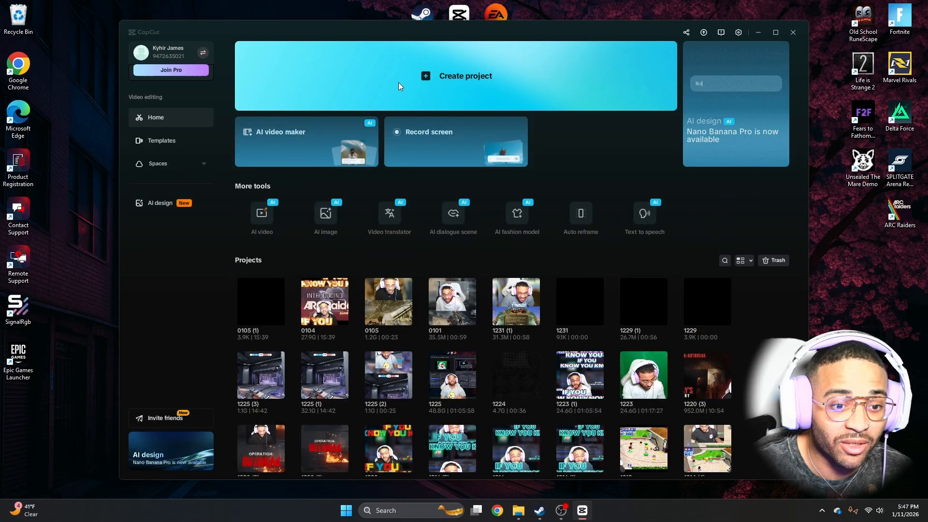
scroll(409, 236, "down", 6)
scroll(413, 233, "down", 5)
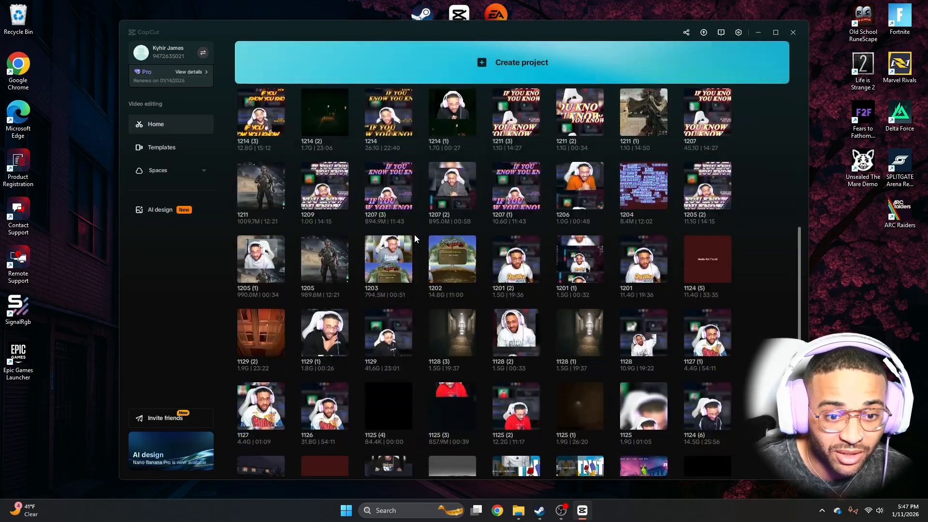
scroll(414, 235, "up", 12)
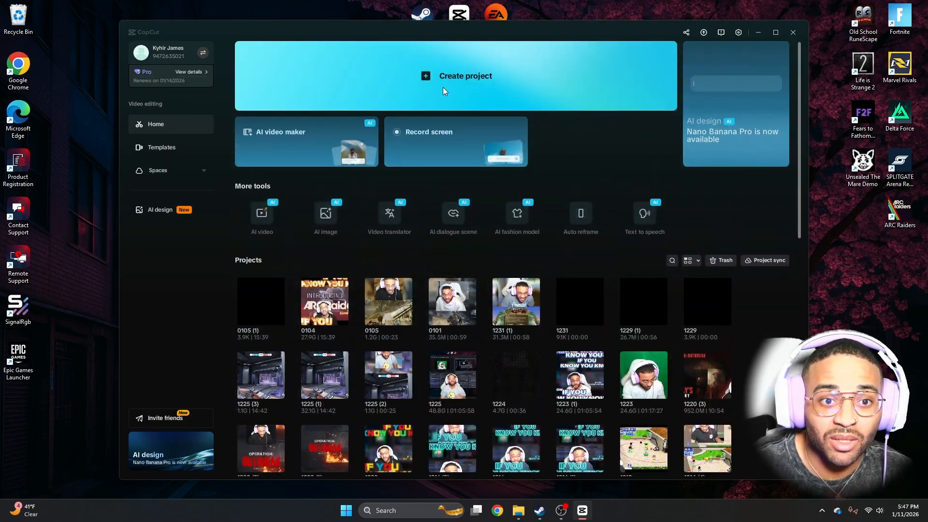
left_click(442, 88)
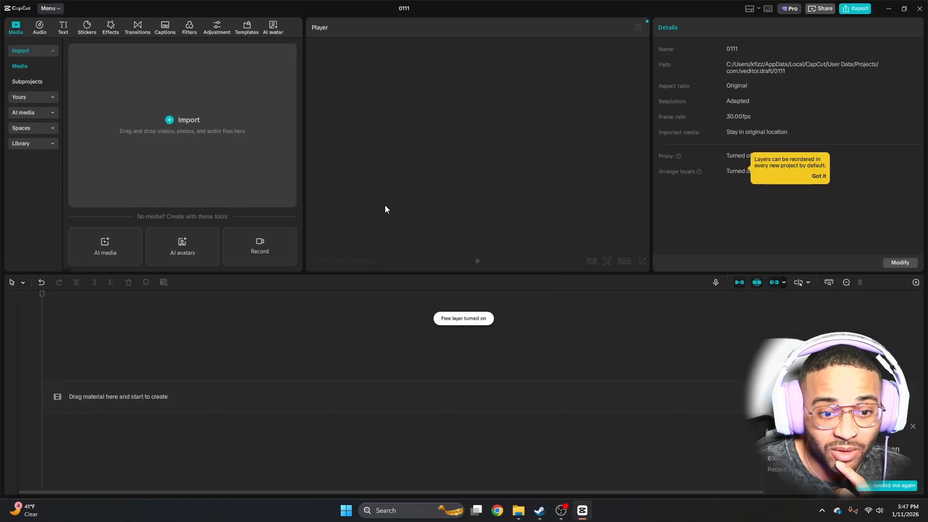
Start importing media and open the Raw Footage OBS folder in the file chooser
left_click(172, 112)
scroll(39, 174, "down", 2)
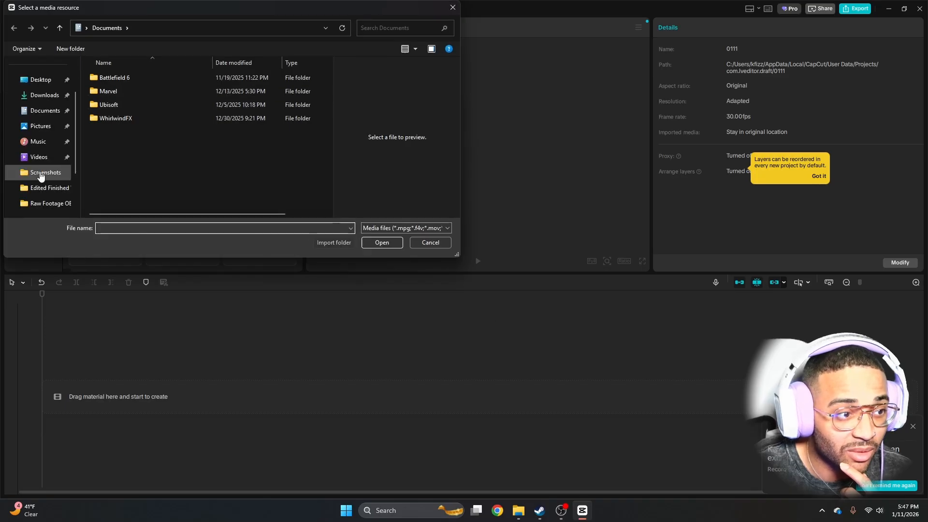
left_click(52, 204)
scroll(54, 205, "down", 1)
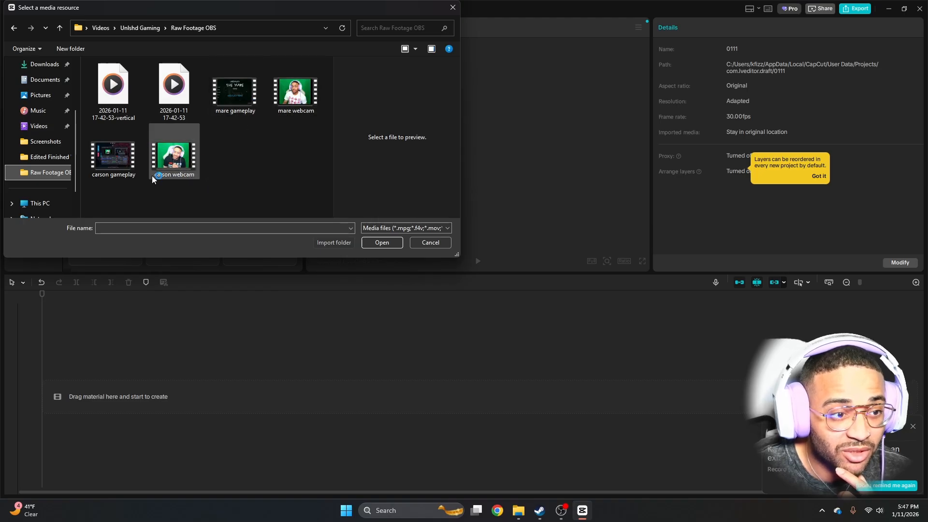
Select both the mare gameplay and mare webcam recordings and import them into the project
left_click(288, 100)
left_click(232, 97)
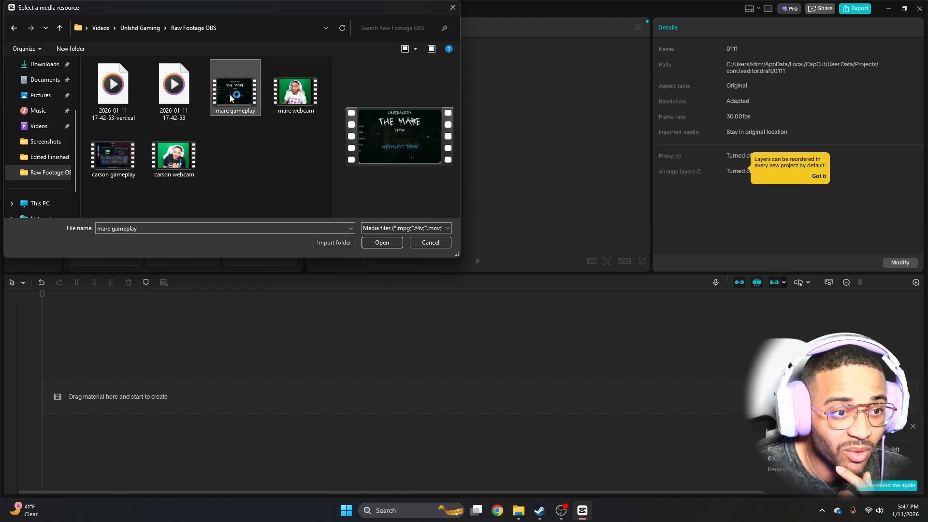
left_click(297, 93)
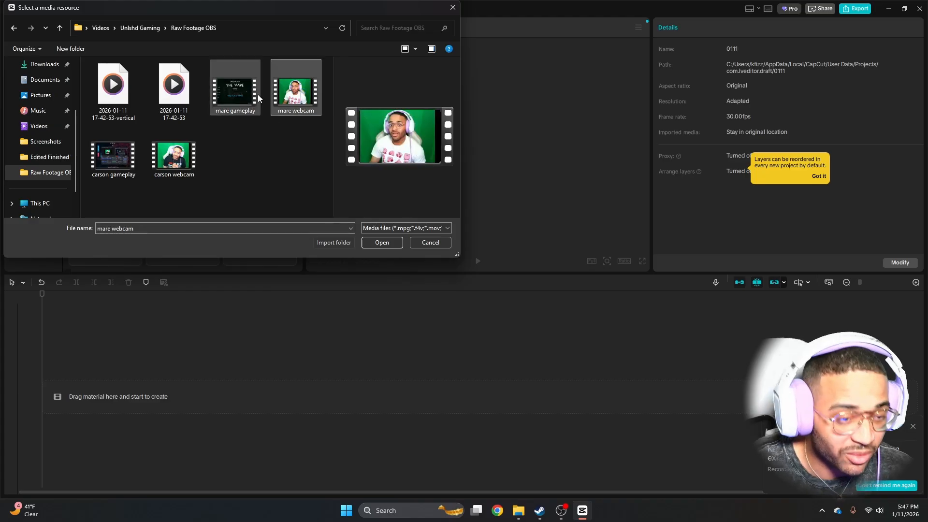
left_click(239, 97, "ctrl")
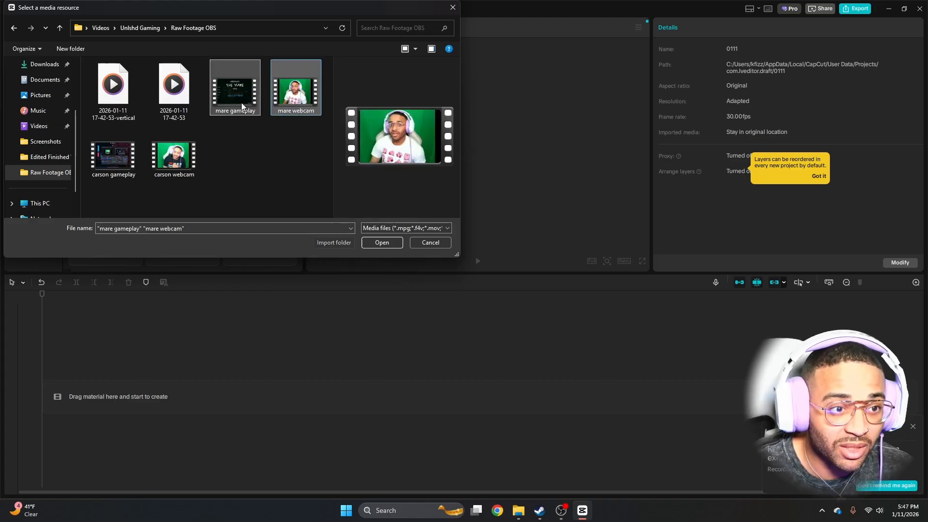
left_click(243, 89, "ctrl")
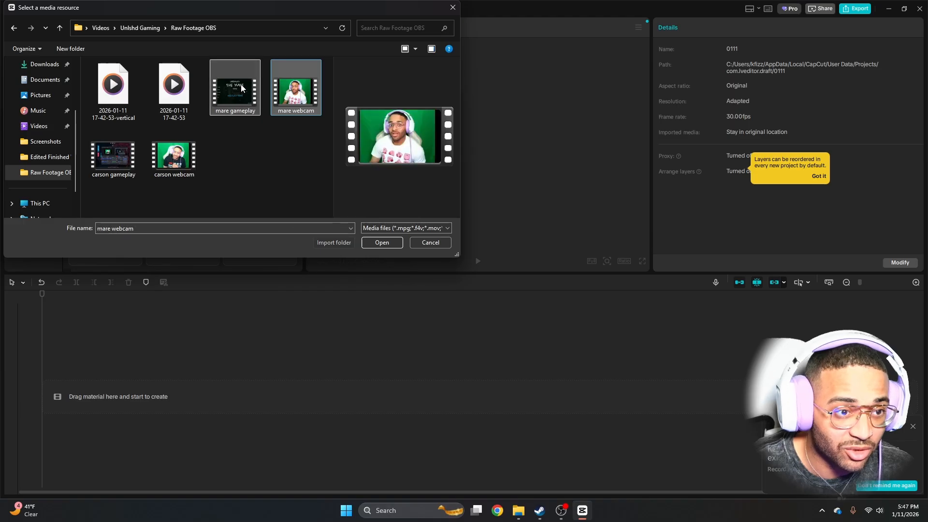
left_click(292, 138)
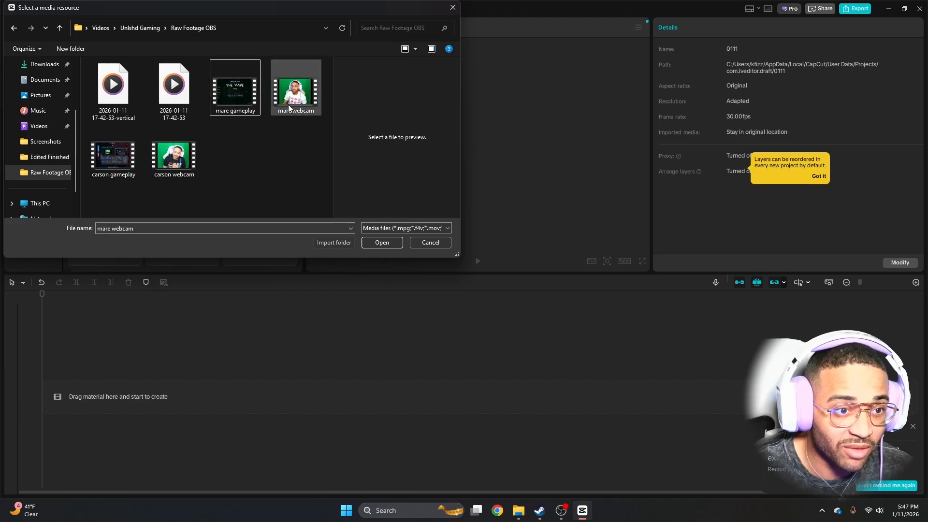
left_click(296, 93)
left_click(237, 92, "ctrl")
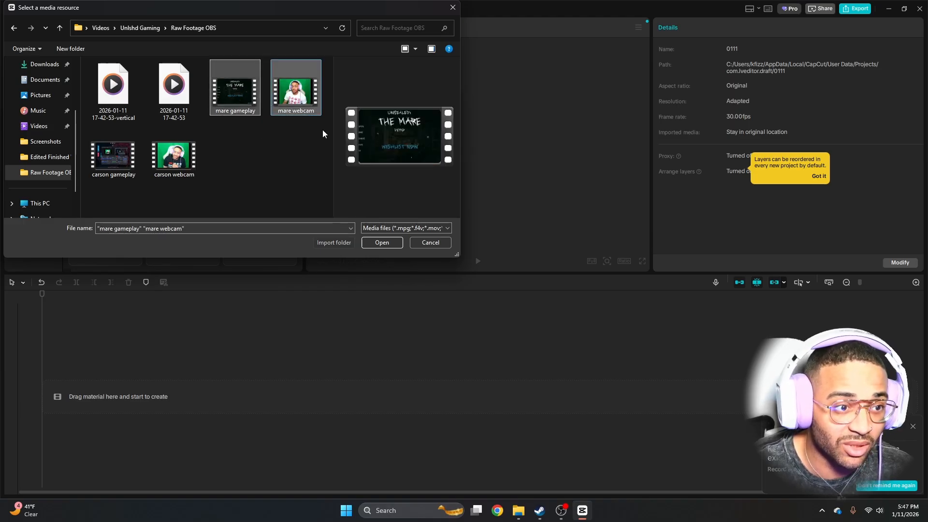
left_click(382, 242)
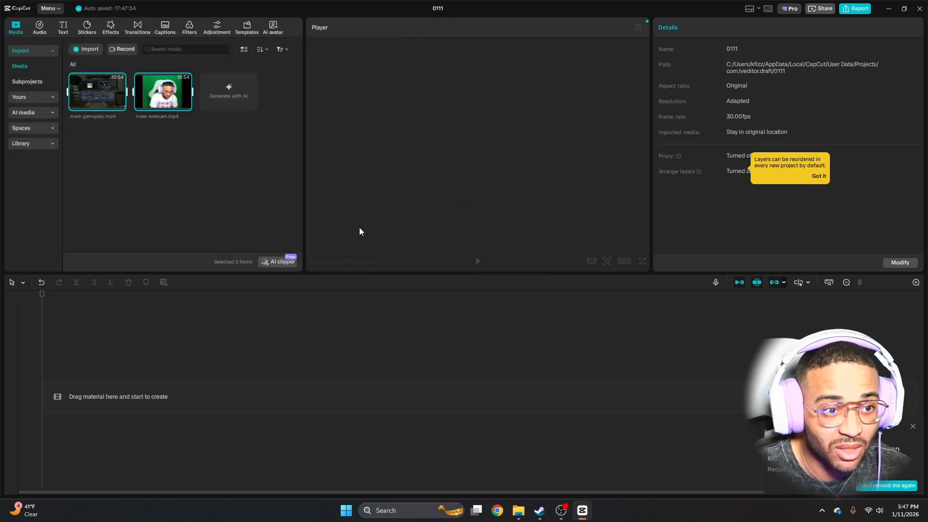
Add both imported recordings to the timeline and accept the multiple audio tracks notice with further reminders off for this project
left_click_drag(176, 98, 94, 396)
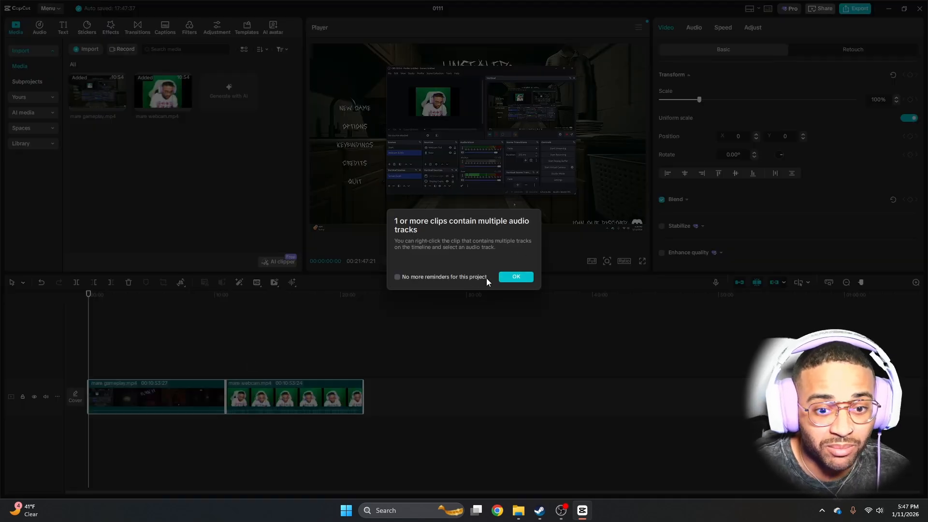
left_click(486, 277)
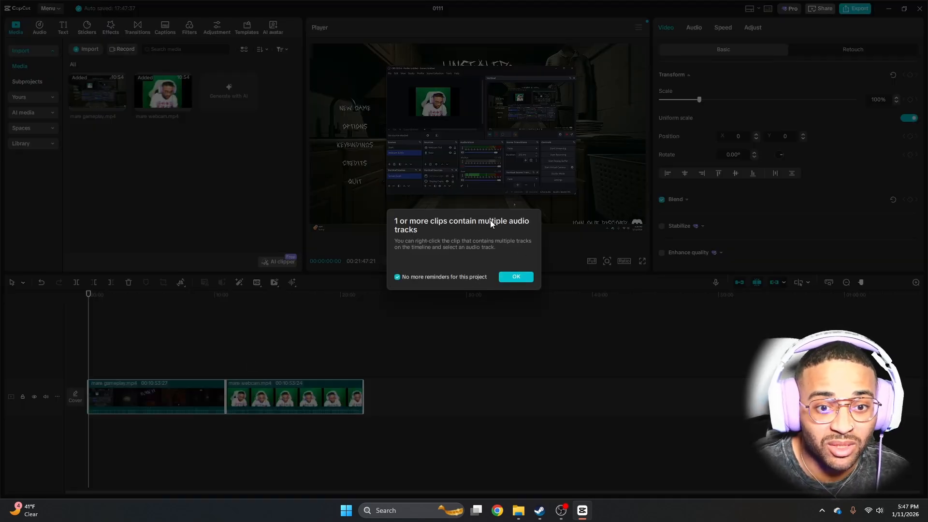
left_click(517, 275)
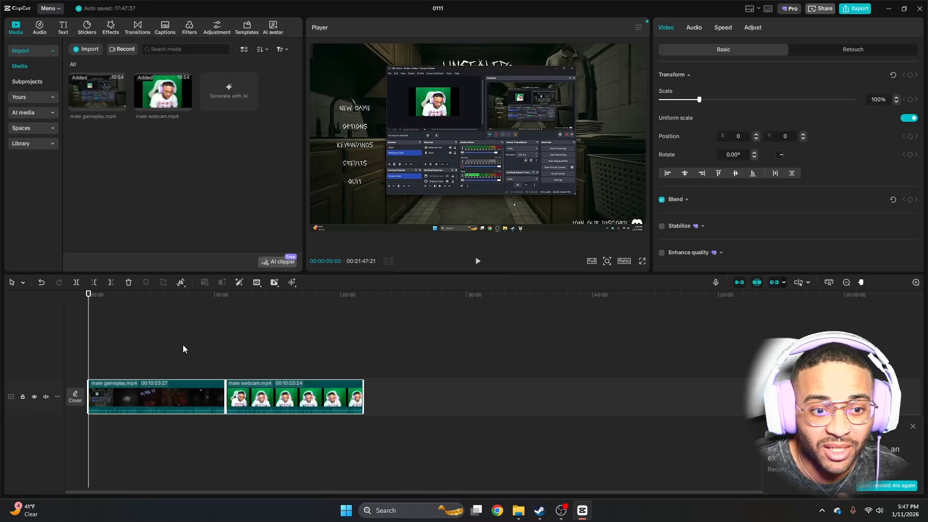
Stack the two clips on separate layers starting at 00:00, with mare webcam above mare gameplay
left_click(149, 437)
left_click_drag(247, 405, 113, 333)
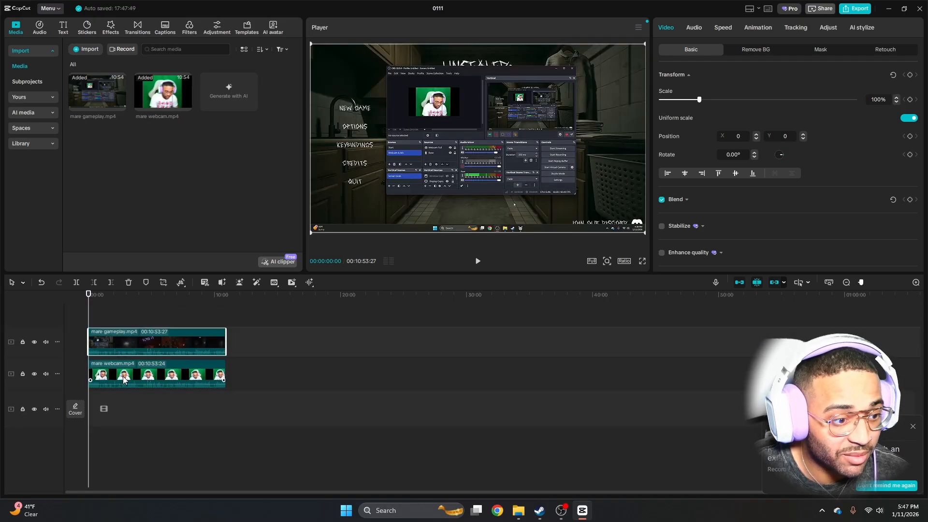
left_click_drag(123, 376, 119, 319)
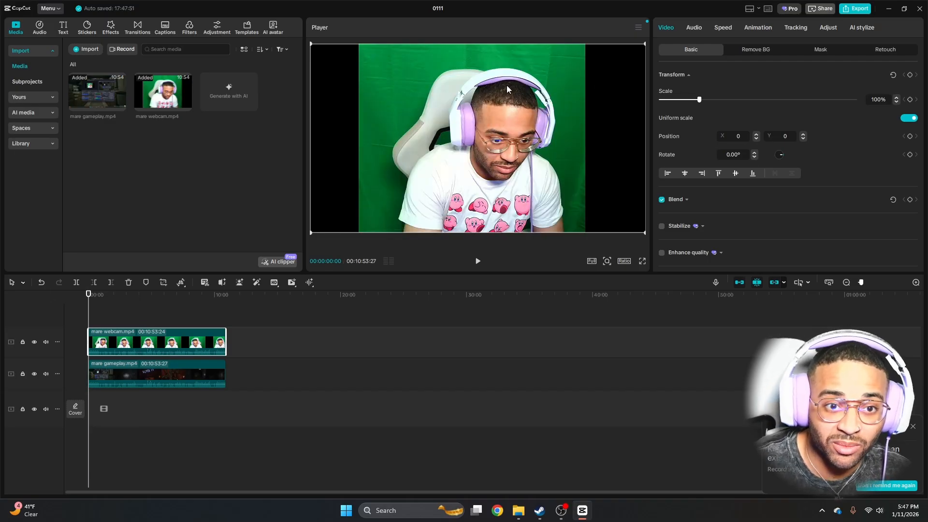
Deactivate the webcam clip to view the gameplay layer beneath it, and reactivate the webcam clip
left_click(126, 378)
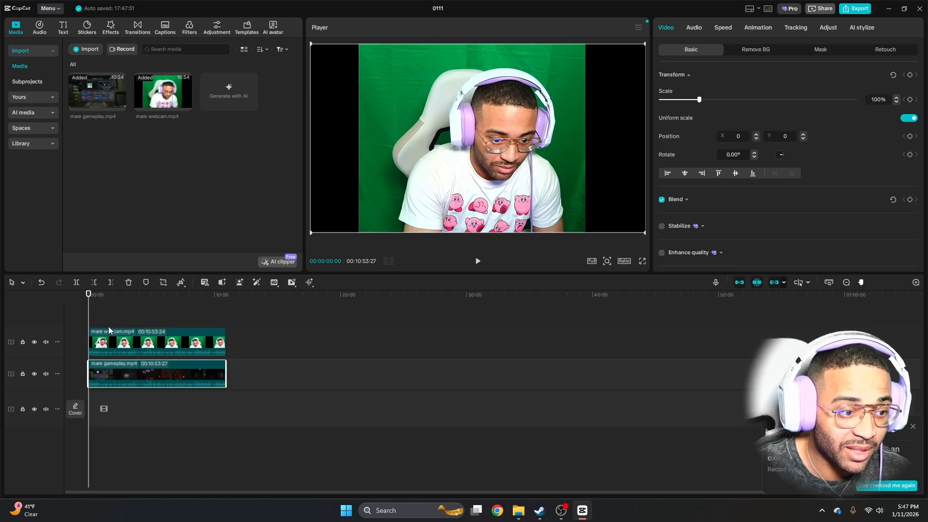
left_click(114, 341)
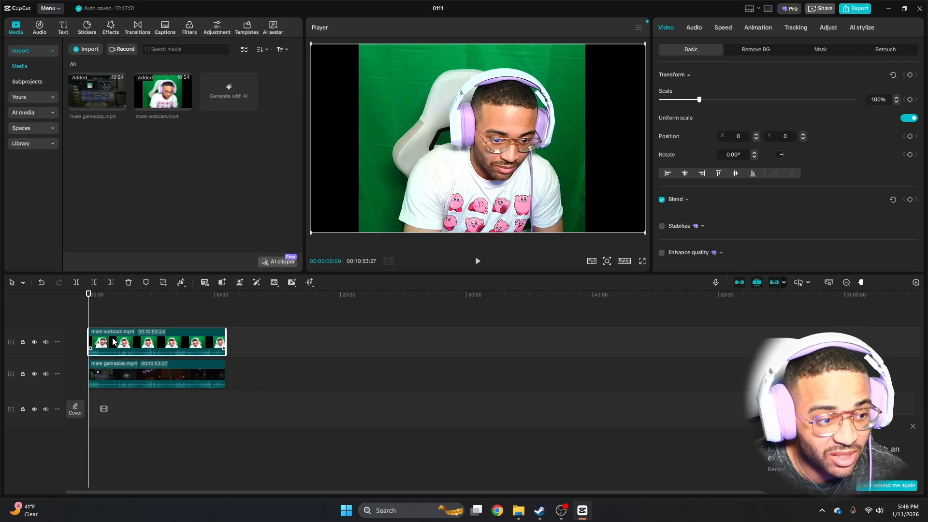
key("v")
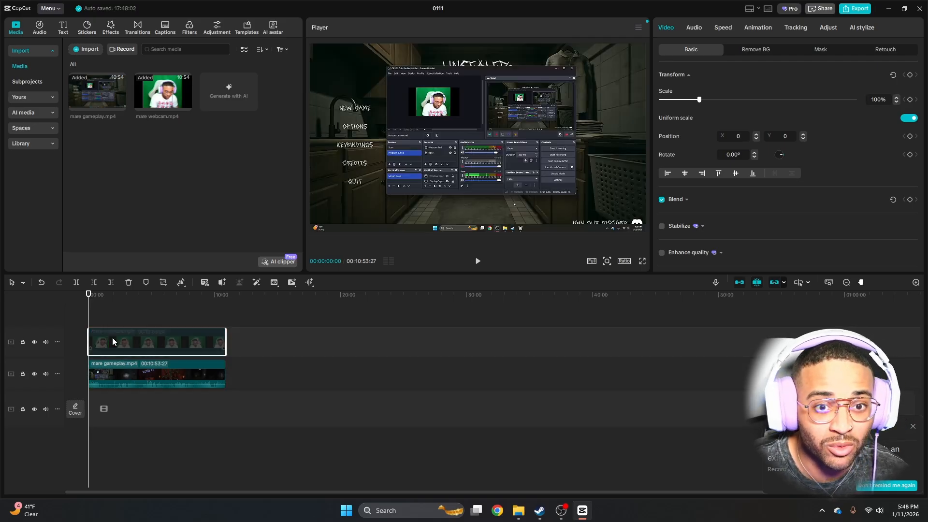
key("v")
key("v")
key("v")
key("v")
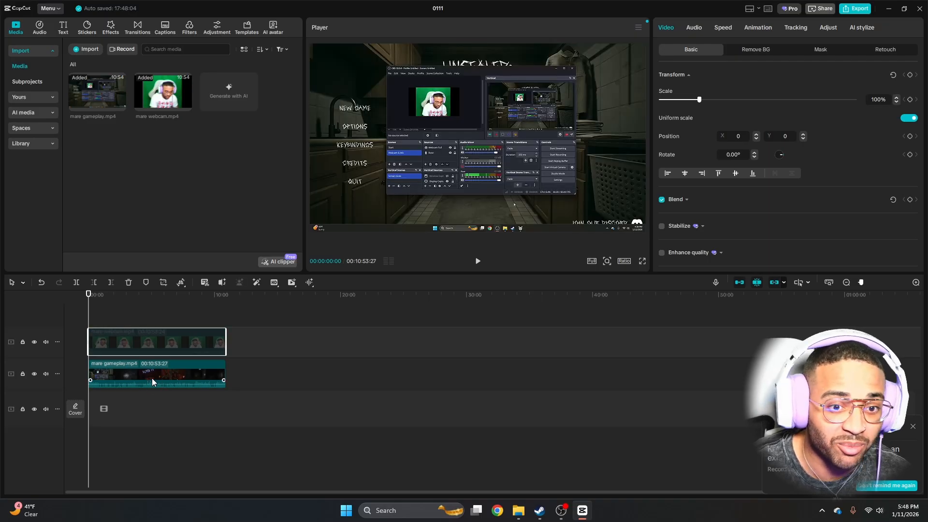
left_click(170, 373)
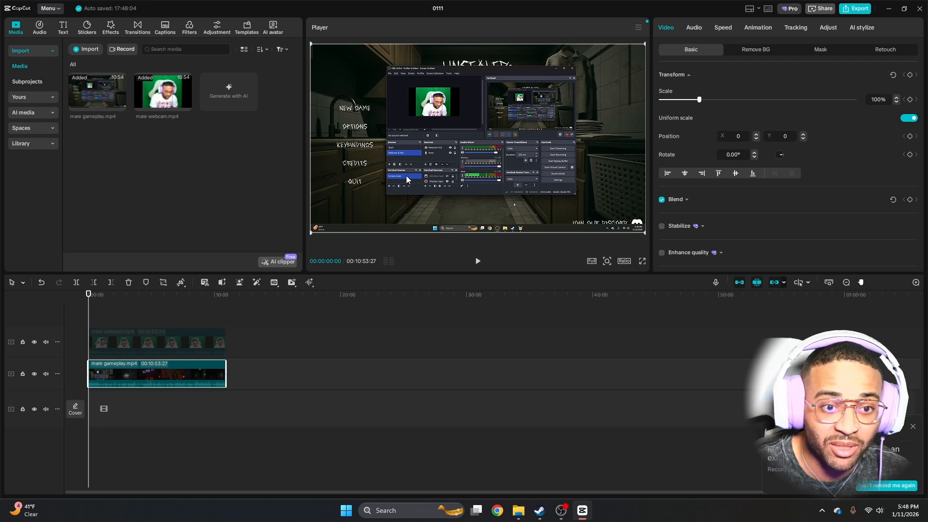
left_click(135, 340)
key("v")
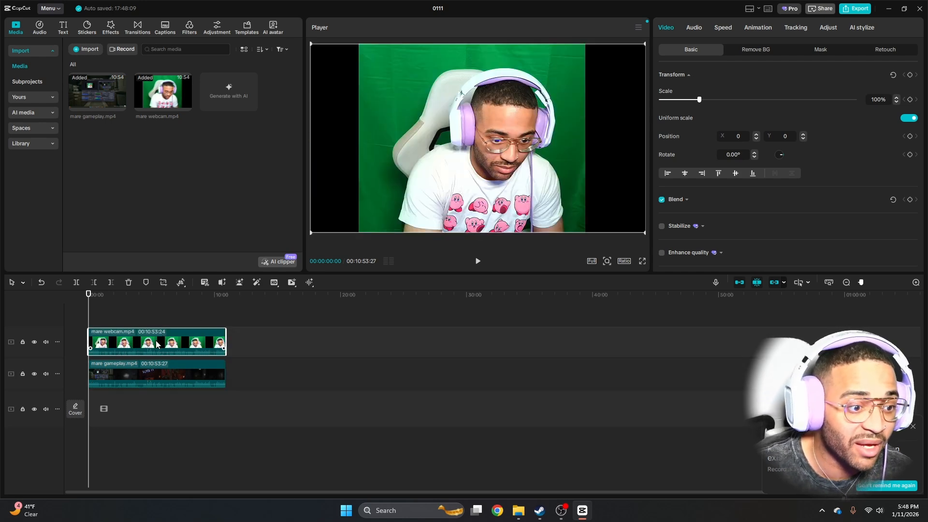
Crop the webcam clip freely from both sides to remove the black bars and frame the person more tightly
left_click(163, 283)
left_click_drag(662, 244, 571, 262)
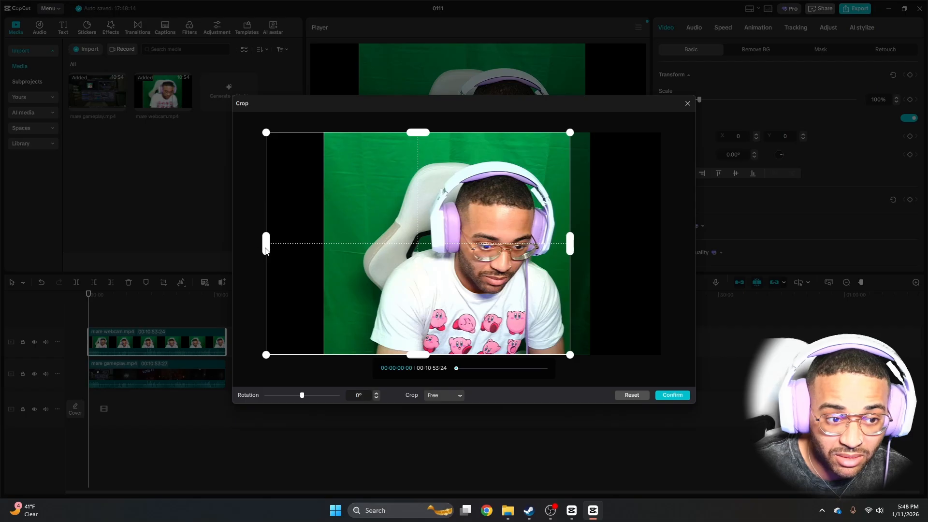
left_click_drag(266, 250, 354, 261)
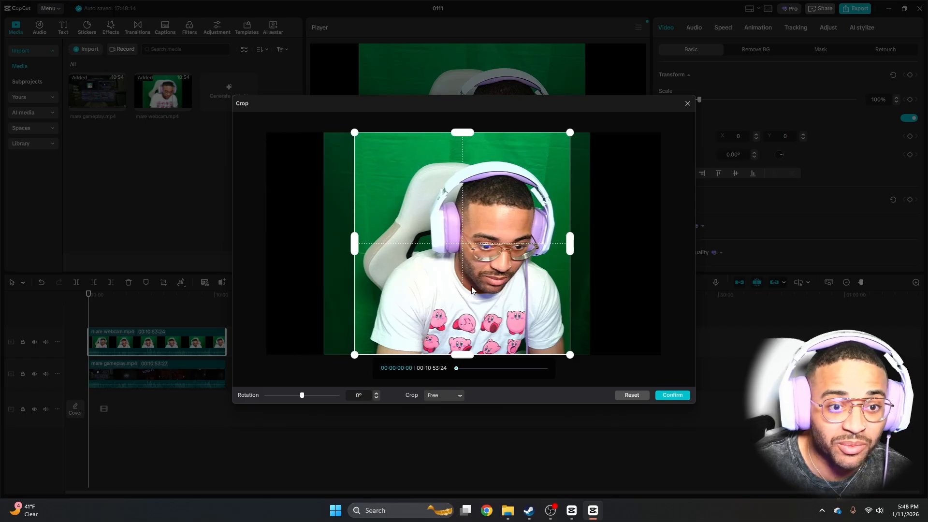
left_click(665, 396)
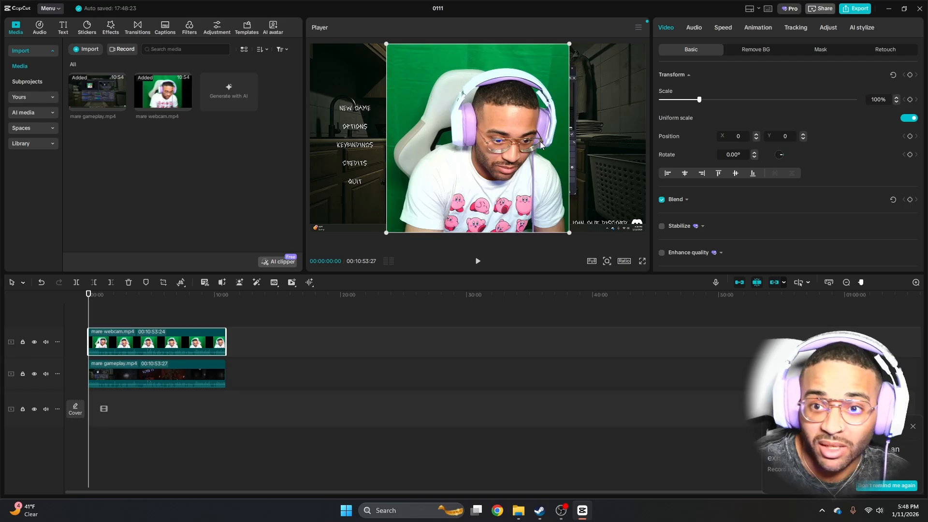
Enable Chroma key on the webcam clip and pick the green screen as the colour to remove
left_click(752, 52)
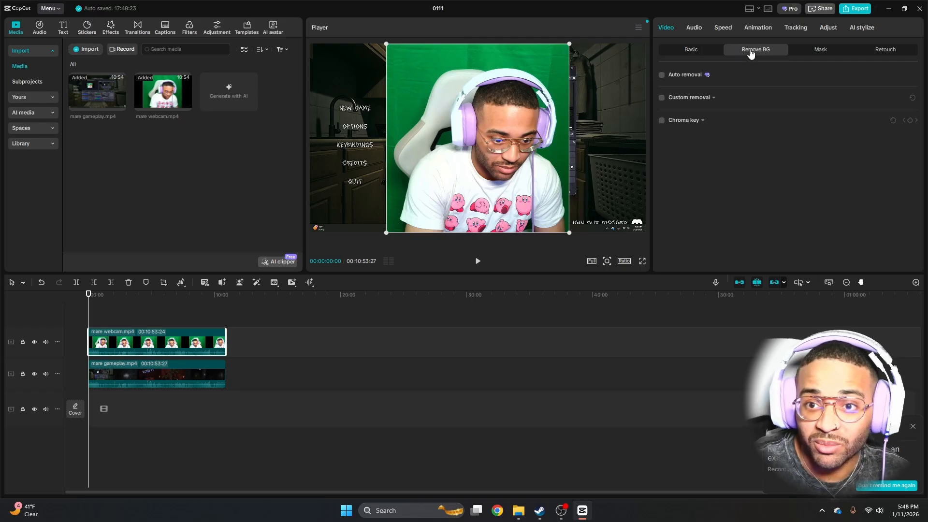
left_click(662, 121)
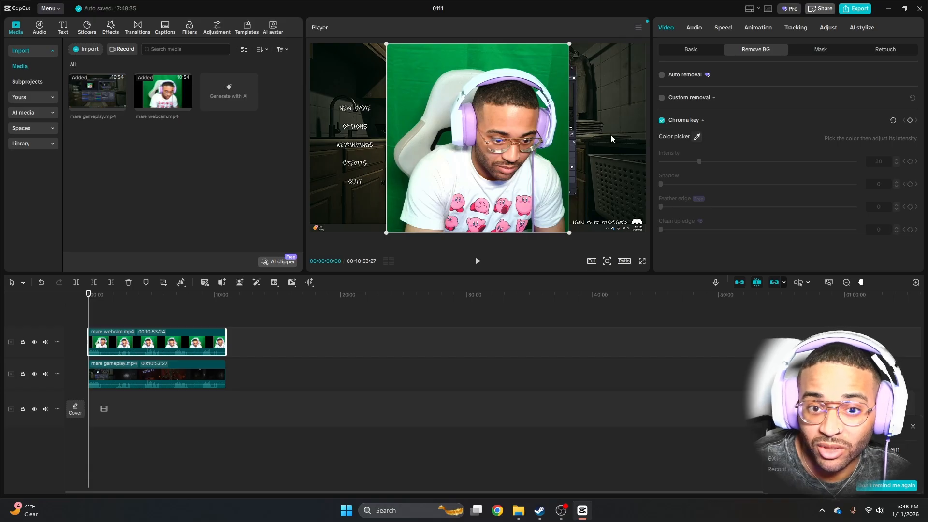
left_click(697, 136)
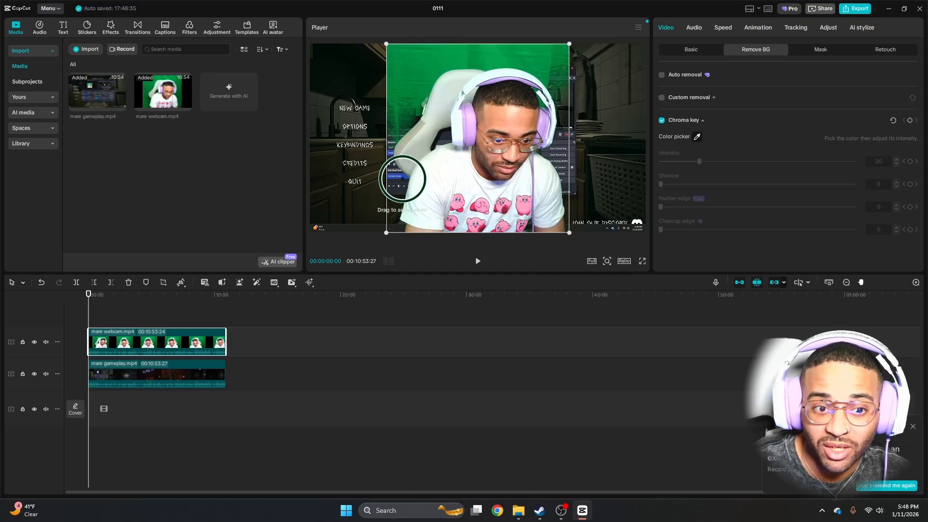
left_click(393, 205)
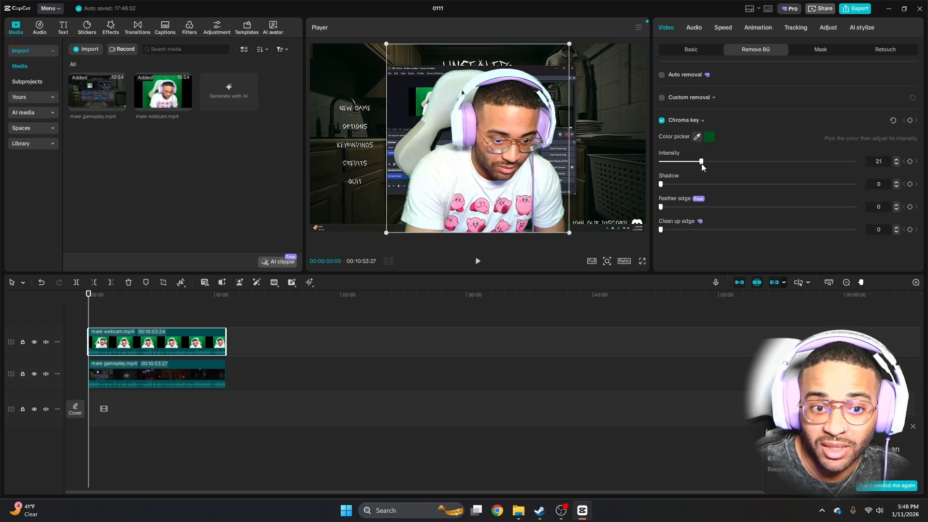
Set the webcam clip's chroma key to intensity 13, shadow 3, feather edge 2 and clean up edge 23
left_click_drag(708, 164, 693, 164)
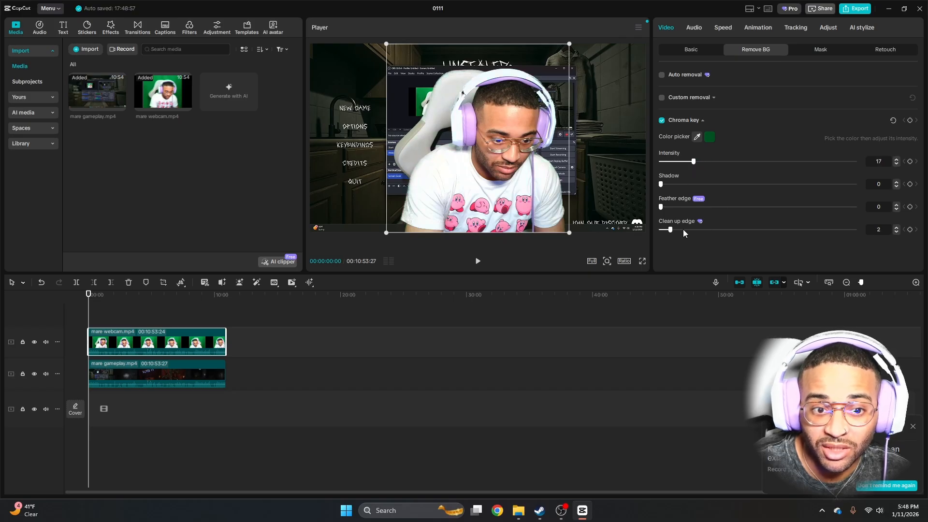
left_click_drag(682, 229, 723, 227)
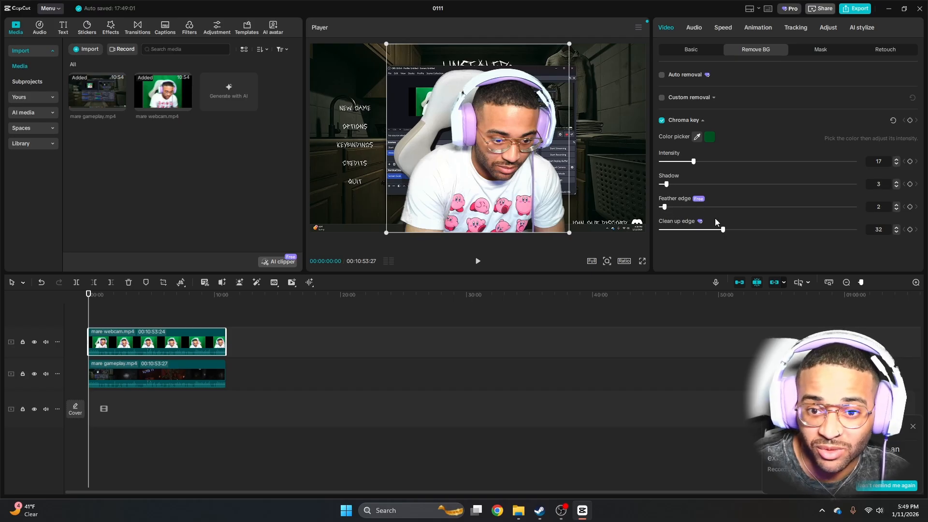
left_click_drag(723, 230, 698, 231)
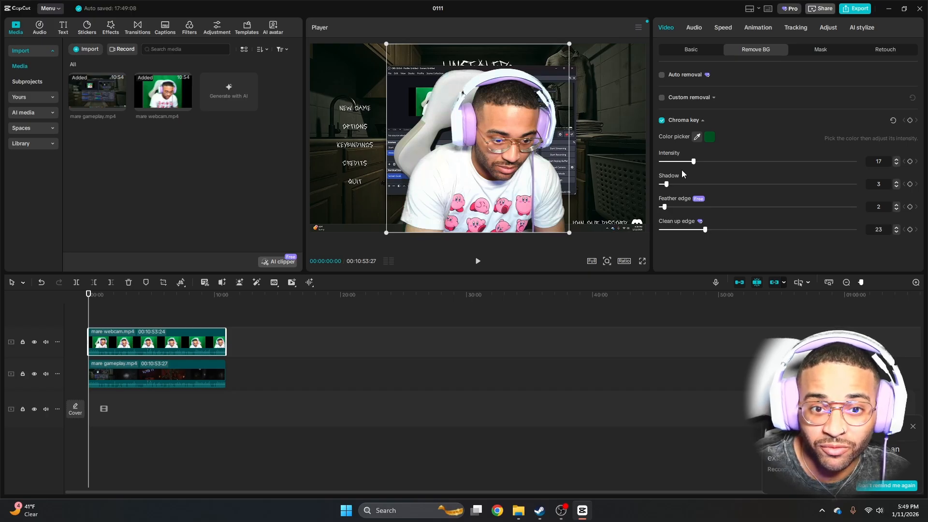
mouse_move(694, 161)
left_mouse_down()
mouse_move(660, 163)
mouse_move(684, 167)
left_mouse_up()
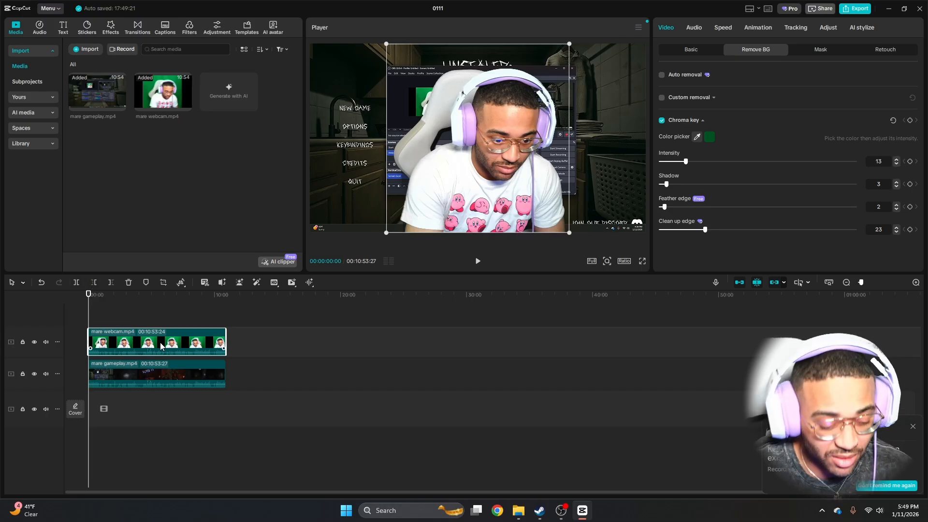
Switch the mare webcam clip's audio to Track 2
scroll(161, 346, "up", 5)
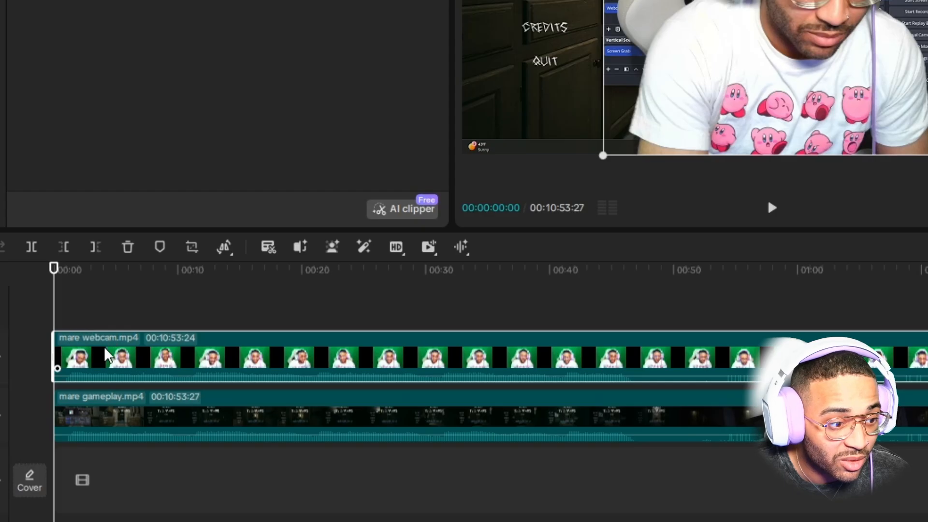
right_click(110, 360)
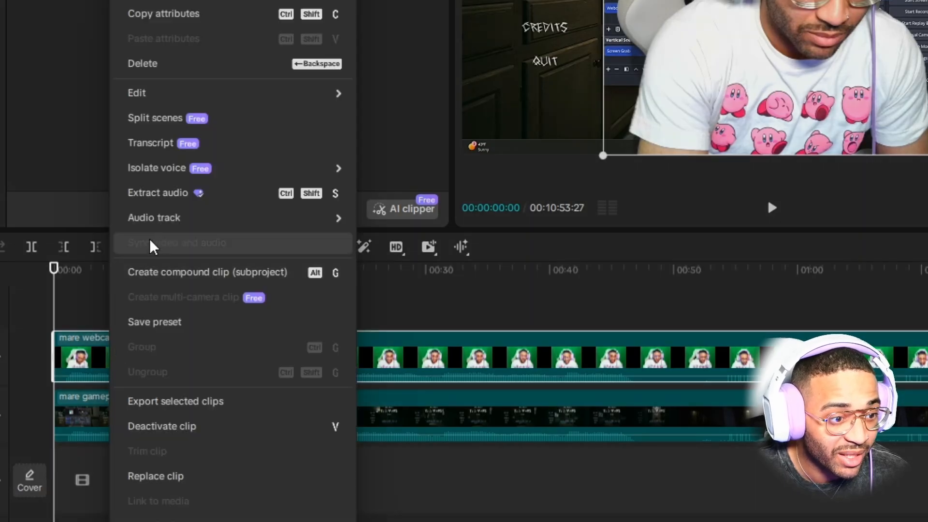
mouse_move(141, 220)
mouse_move(344, 232)
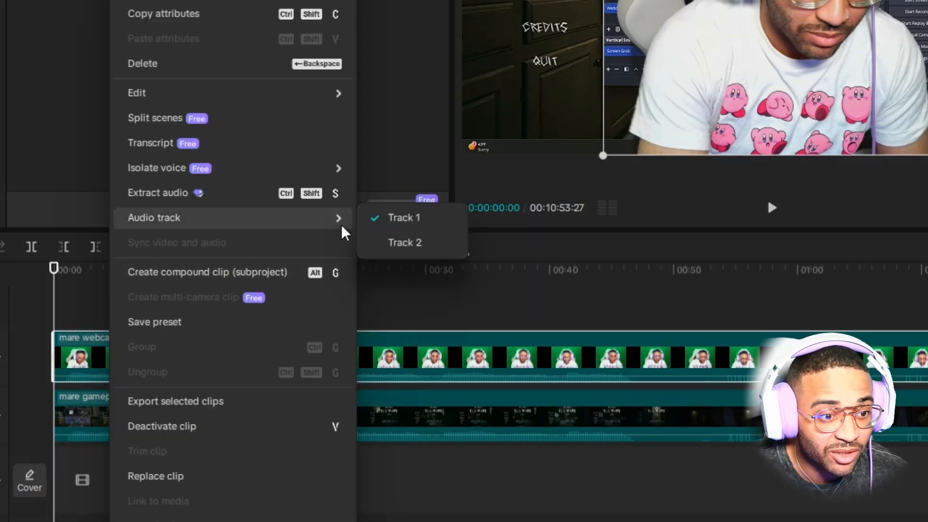
left_click(400, 248)
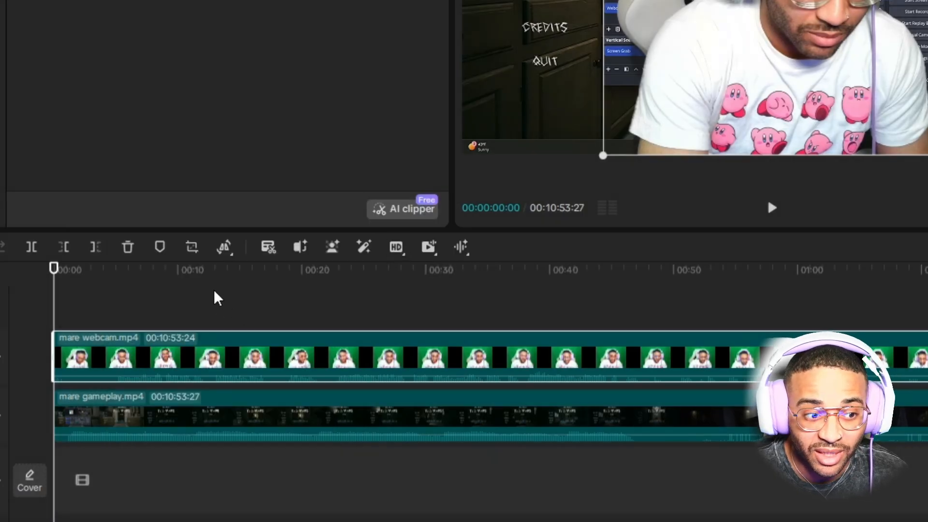
Play back two early stretches of the timeline to check the keyed webcam over the gameplay, and return to the start
left_click(209, 269)
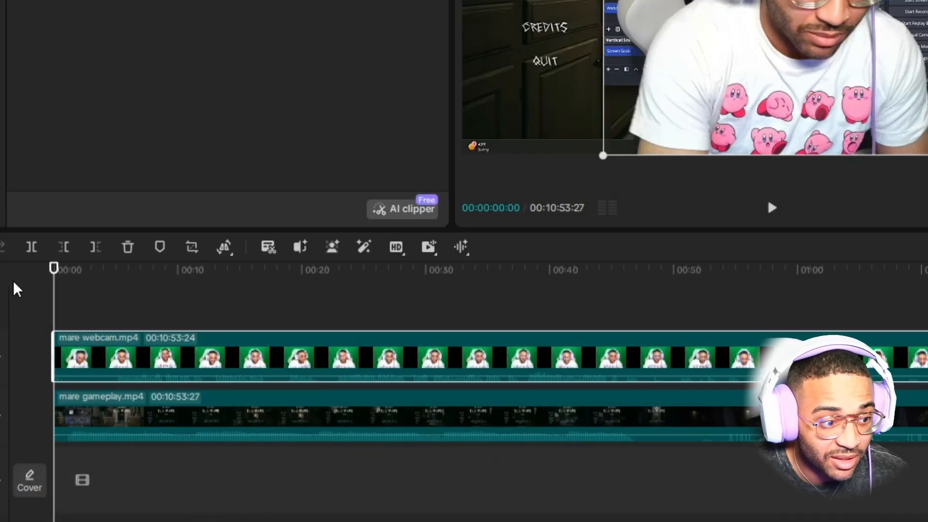
key("space")
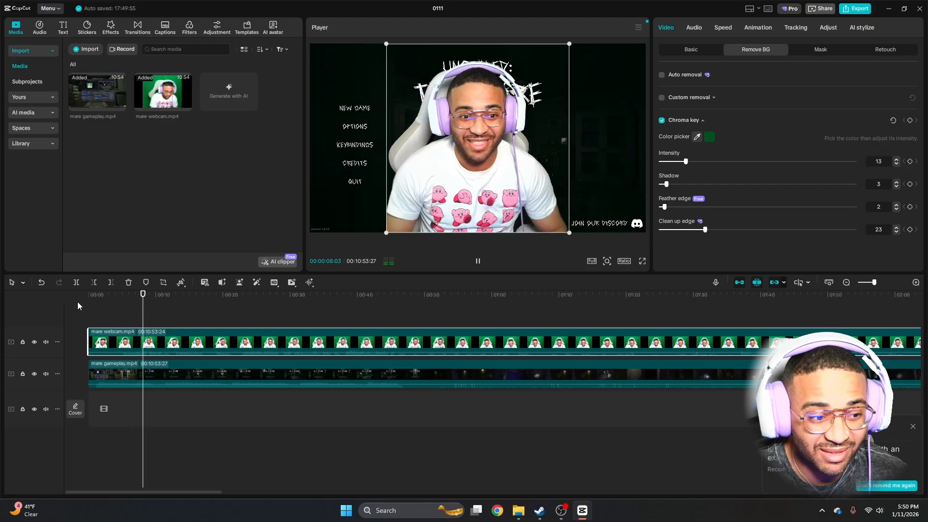
key("space")
left_click_drag(123, 299, 242, 312)
key("space")
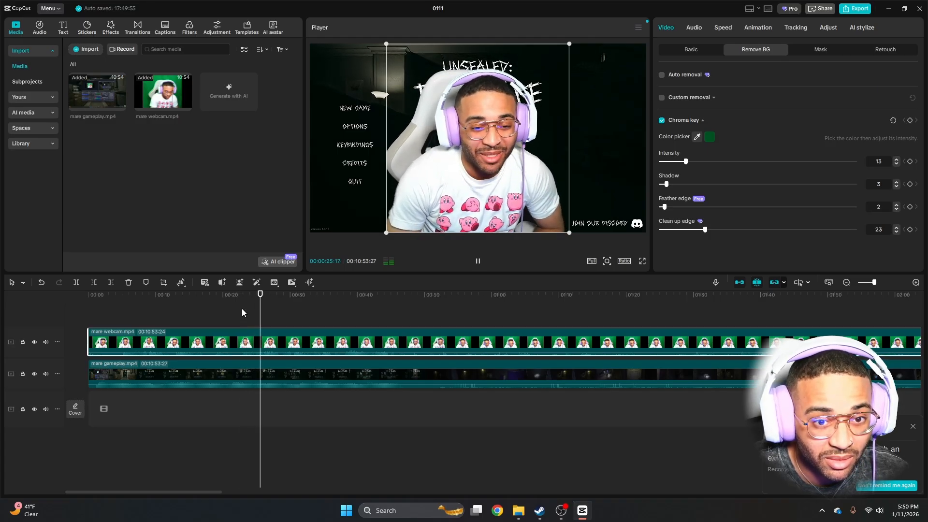
key("space")
left_click_drag(261, 296, 51, 302)
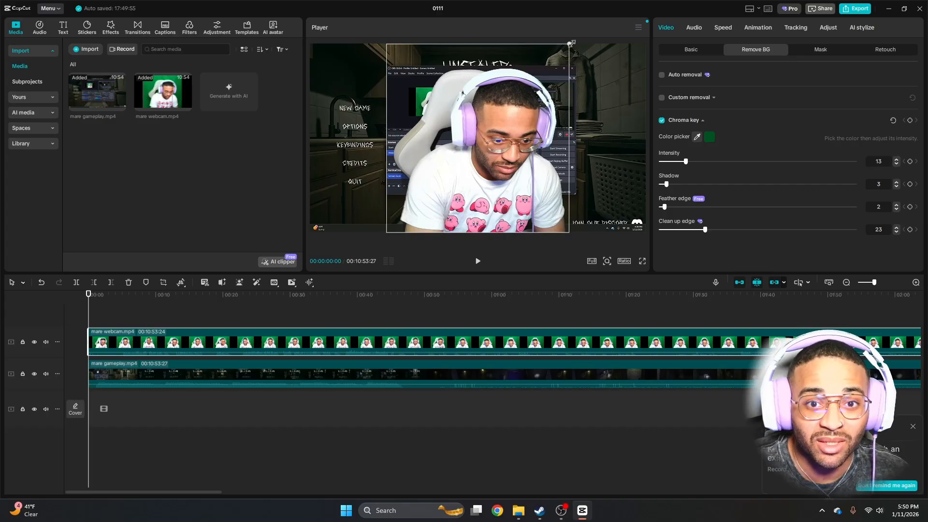
Scale the webcam clip down to a small overlay and place it in the lower-right corner of the gameplay picture
left_click_drag(570, 43, 533, 81)
left_click_drag(477, 139, 591, 175)
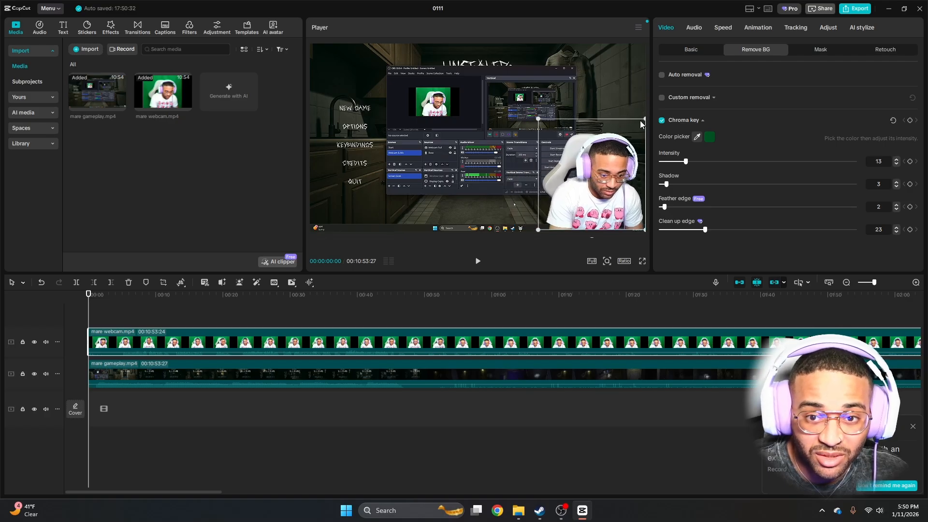
left_click_drag(644, 120, 625, 140)
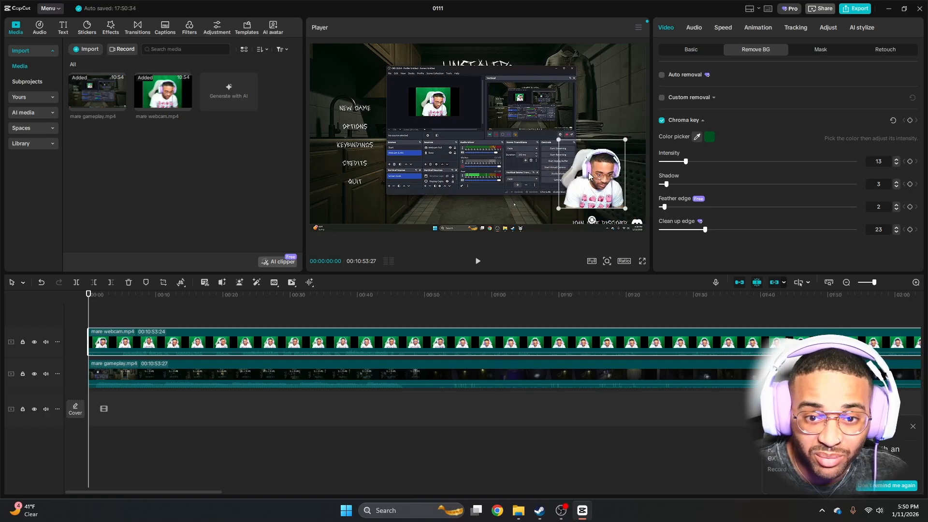
left_click_drag(588, 176, 607, 196)
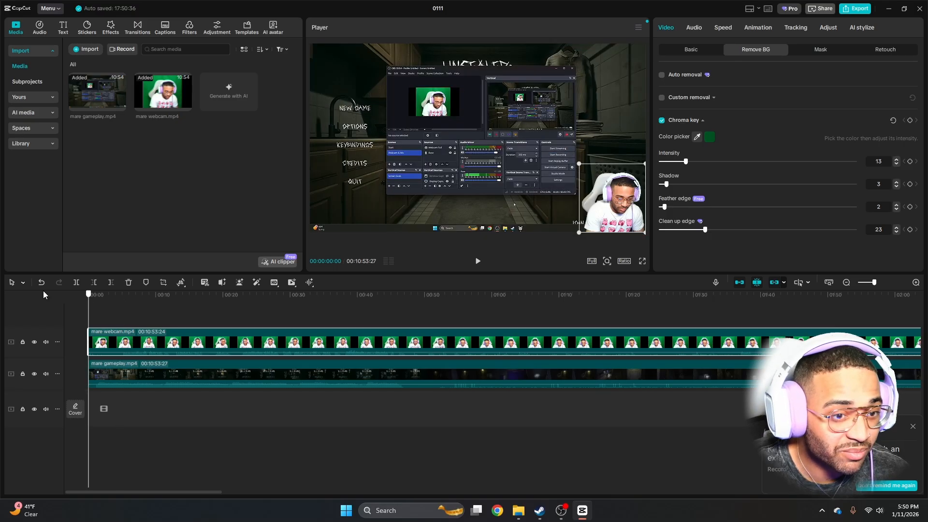
Close project 0111 and exit the video editor completely
left_click(919, 8)
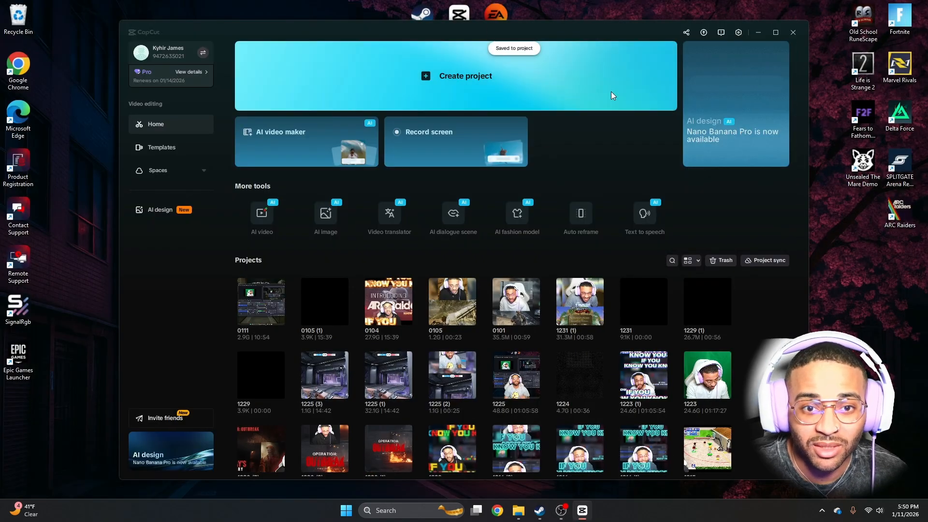
left_click(793, 33)
left_click_drag(476, 73, 483, 75)
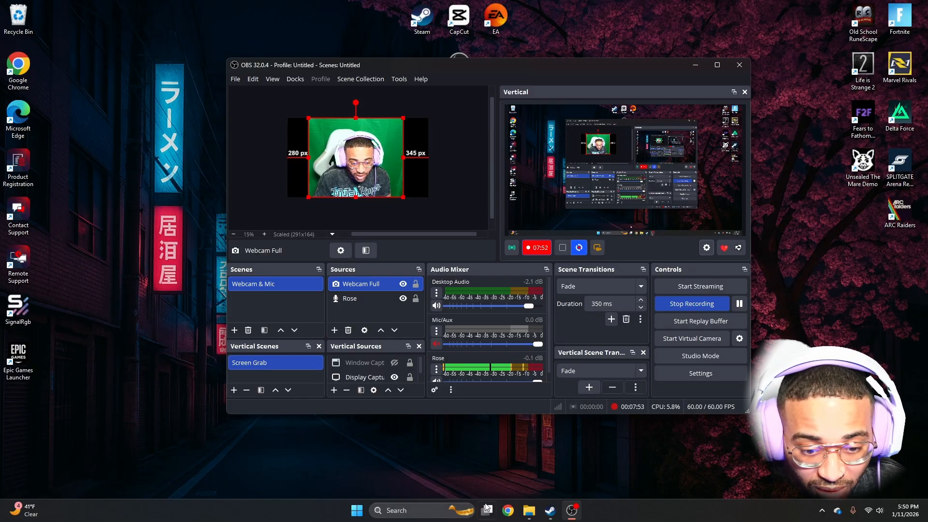
Switch to Chrome, search Google for "vertical aitum obs" and open the Aitum Vertical page on the OBS Forums
left_click(508, 511)
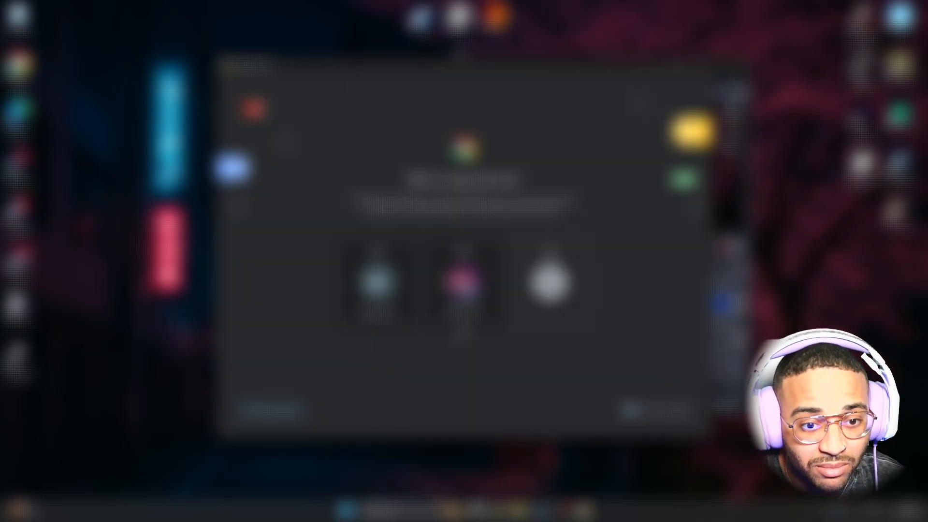
left_click(464, 280)
left_click(606, 30)
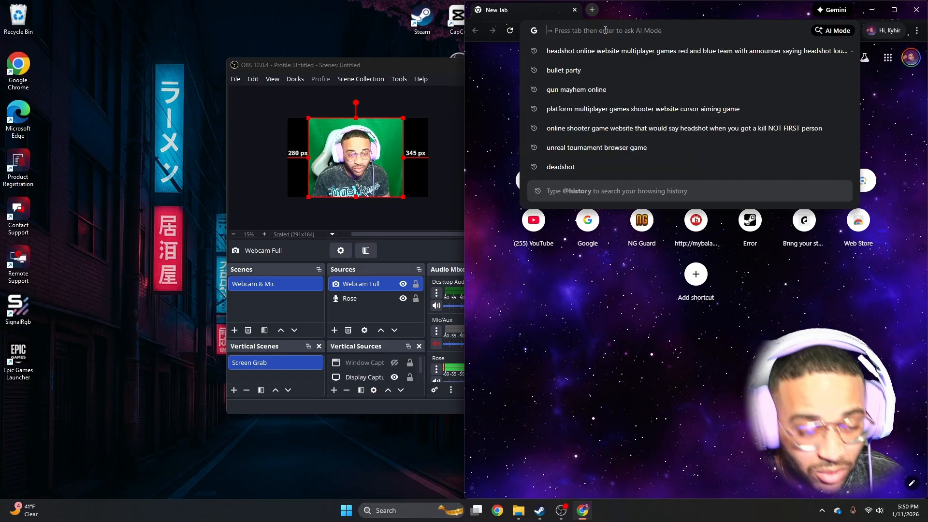
type("ver")
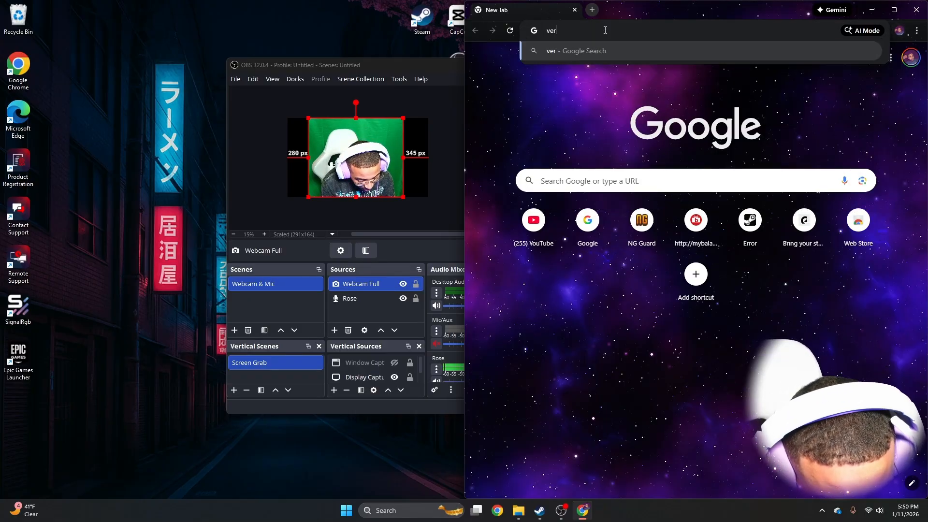
type("tical aitu")
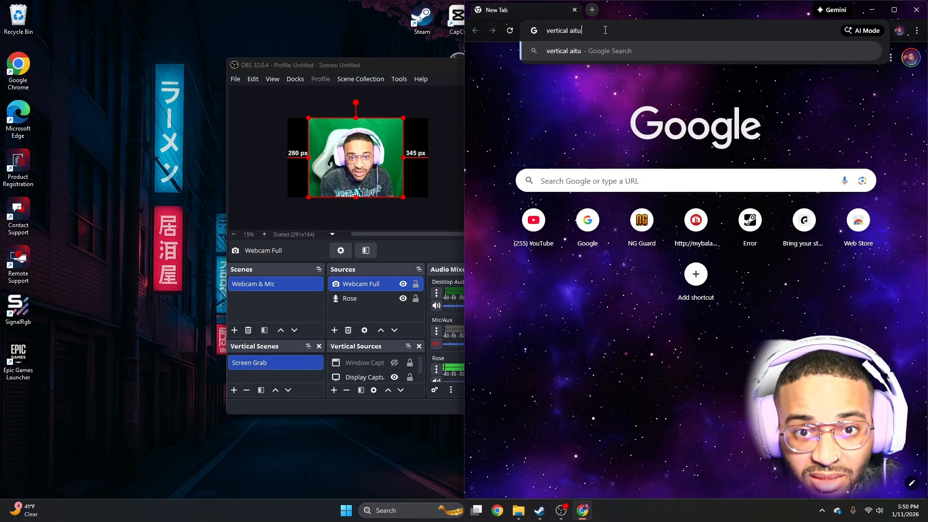
type("m obs")
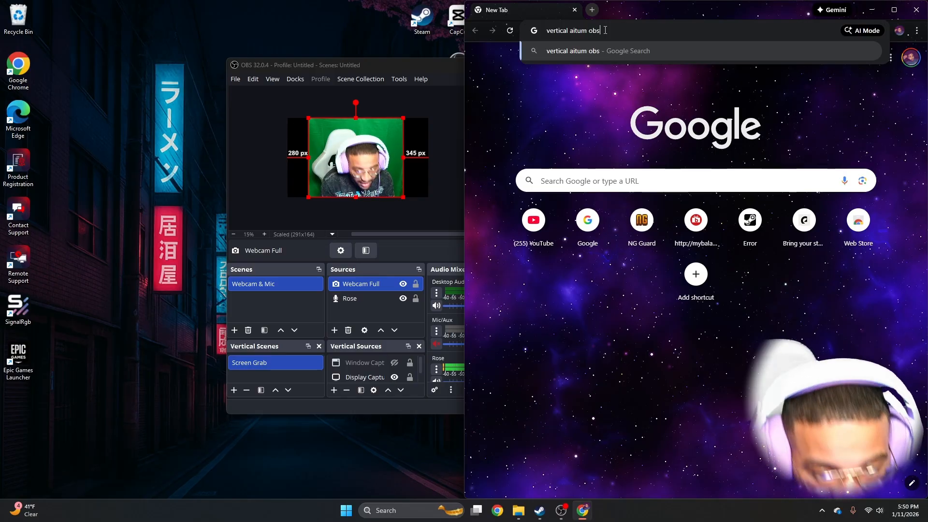
key("Return")
left_click(516, 149)
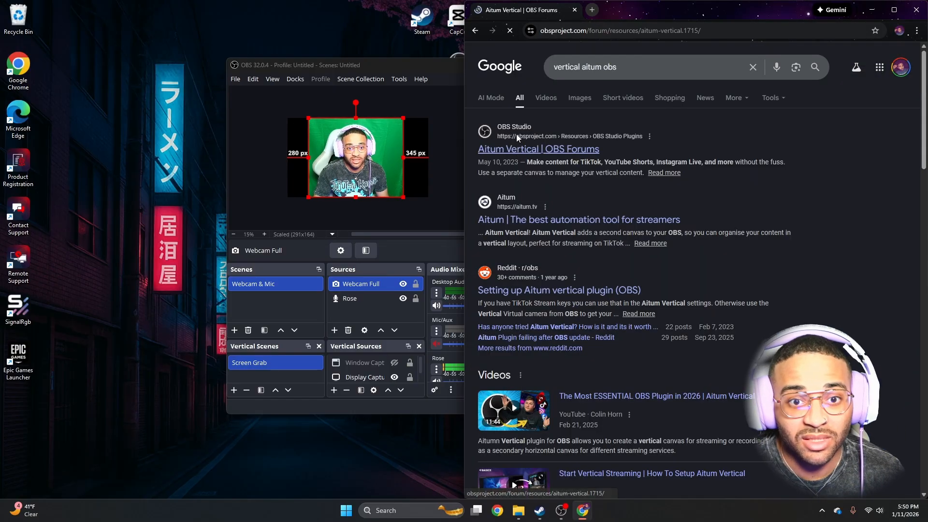
Maximise the browser, look over the Aitum Vertical page, start the plugin installer download and show the recent downloads
scroll(608, 214, "down", 1)
double_click(721, 9)
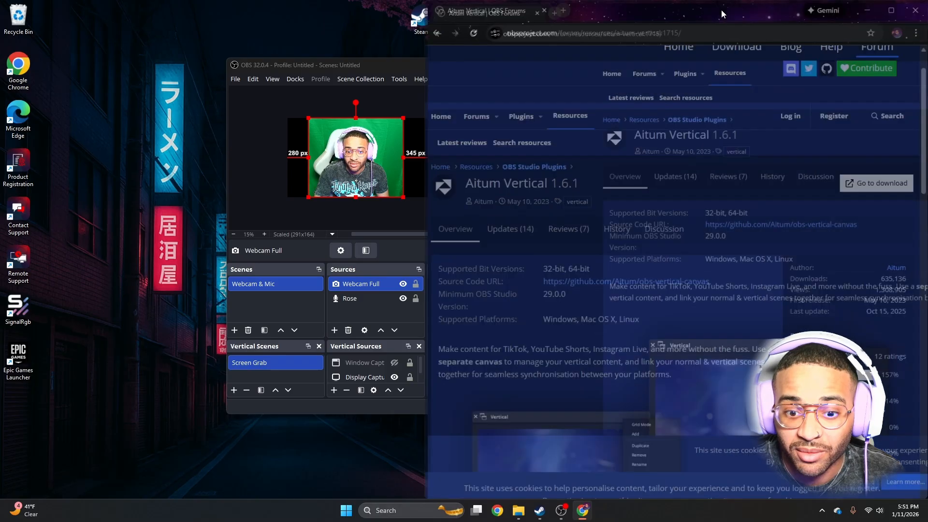
scroll(581, 117, "down", 1)
scroll(558, 124, "down", 3)
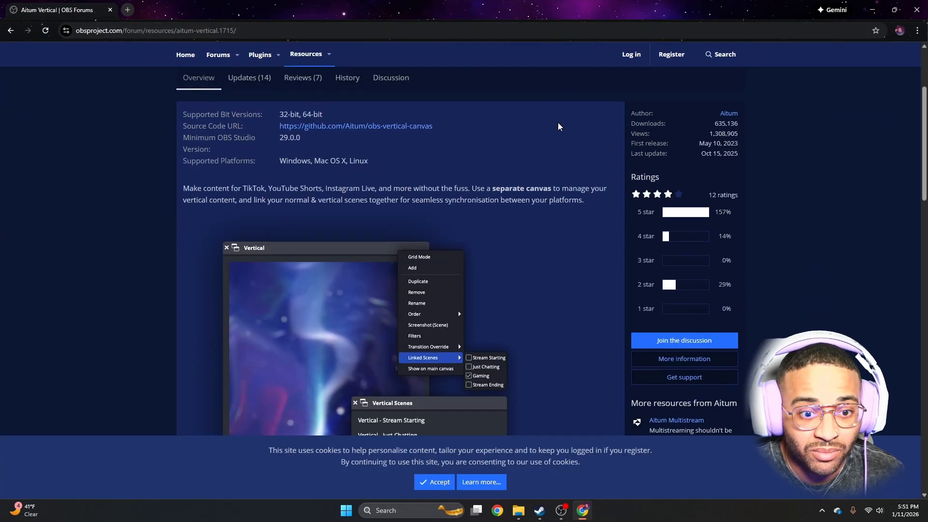
scroll(561, 125, "down", 3)
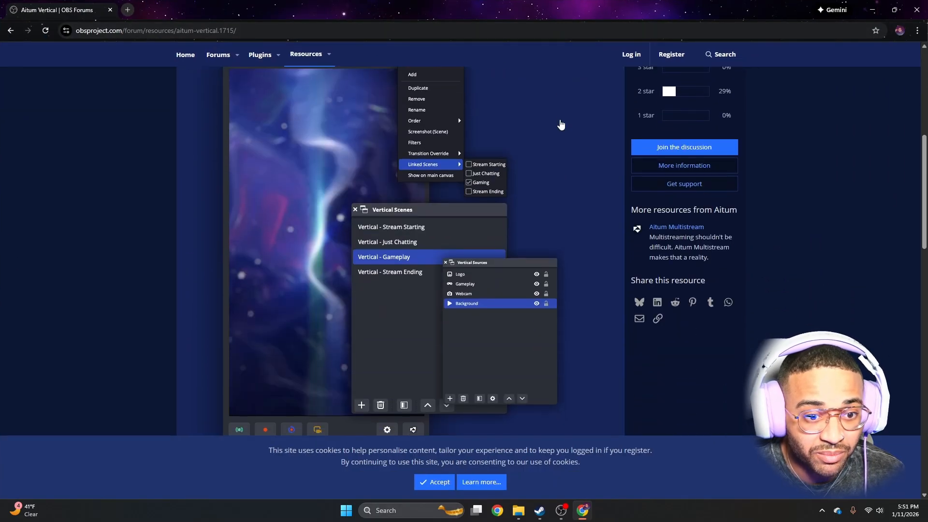
scroll(562, 125, "up", 2)
scroll(561, 124, "up", 4)
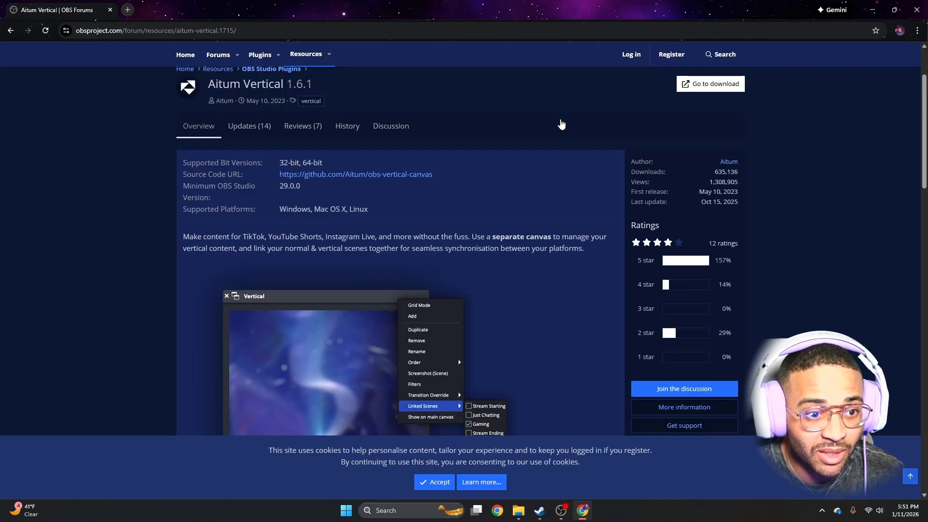
left_click(709, 84)
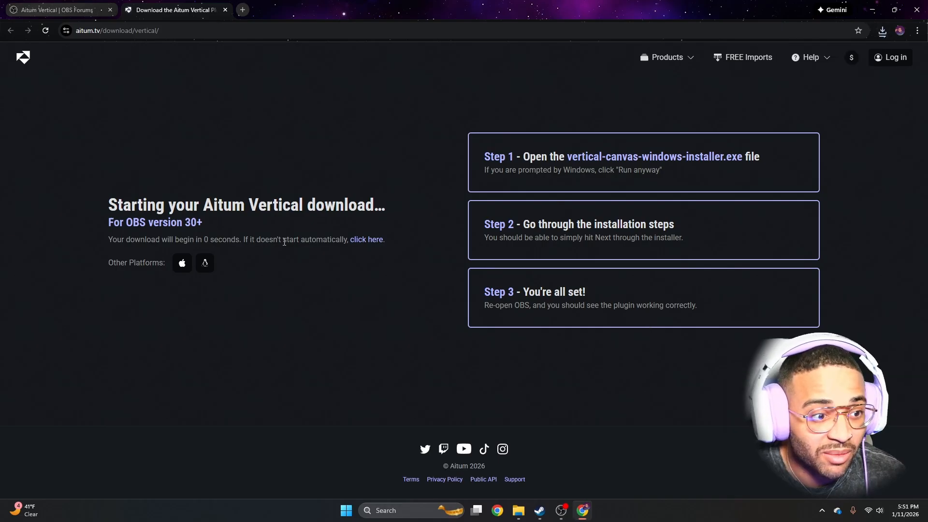
left_click(882, 30)
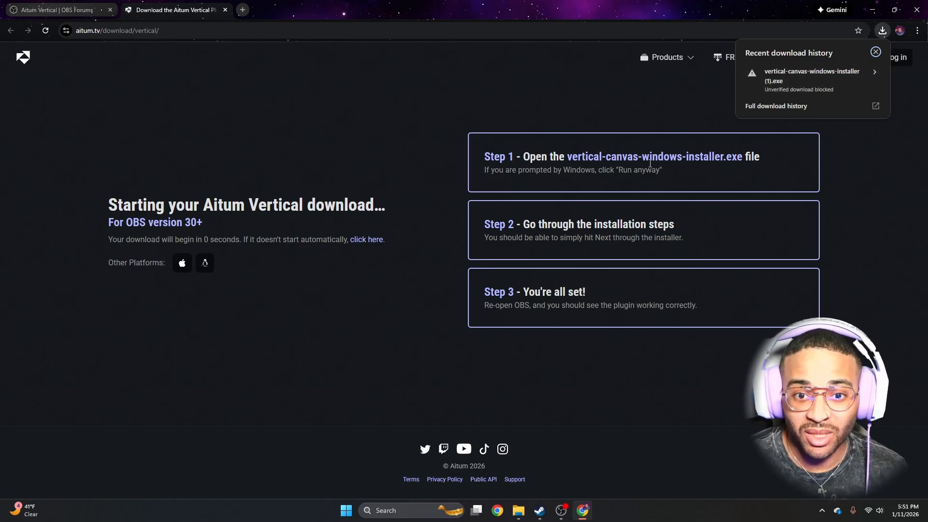
Switch to OBS and review the Vertical plugin's General settings, including the canvas resolution, without changing anything
left_click(561, 510)
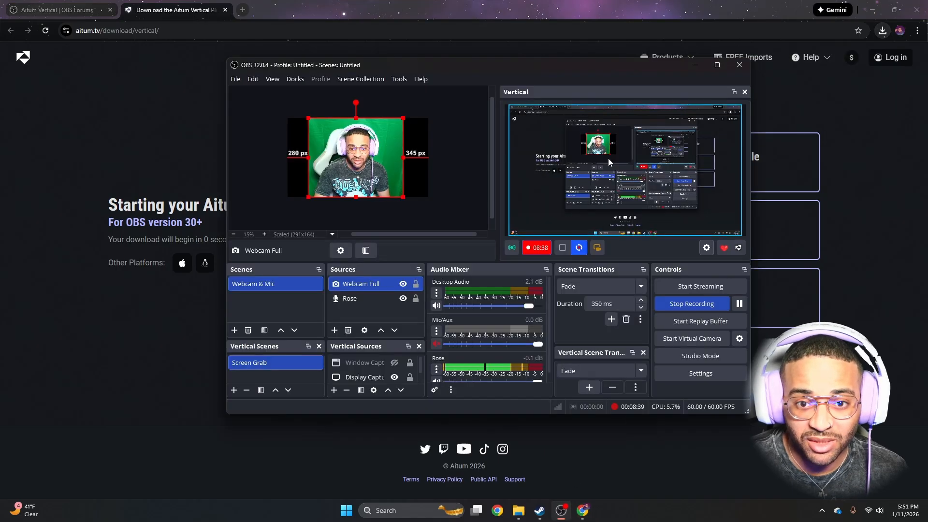
left_click(706, 248)
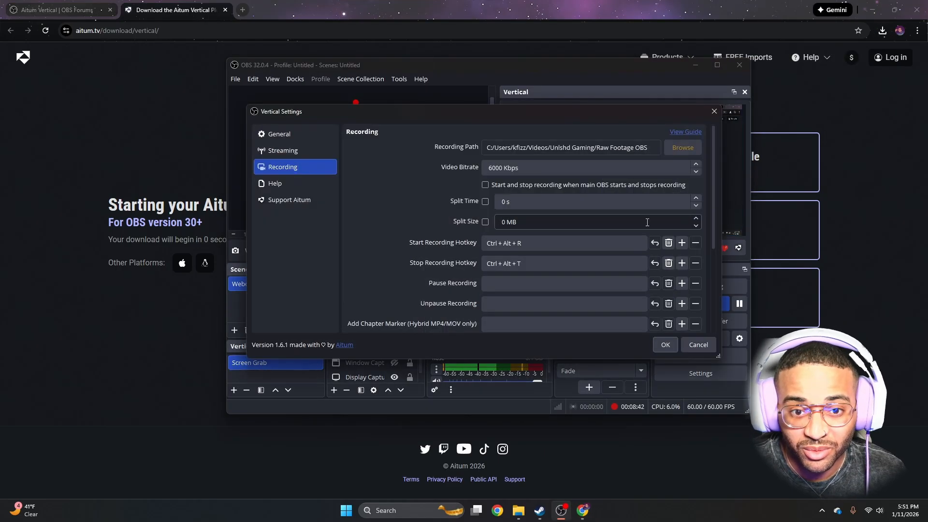
left_click(282, 135)
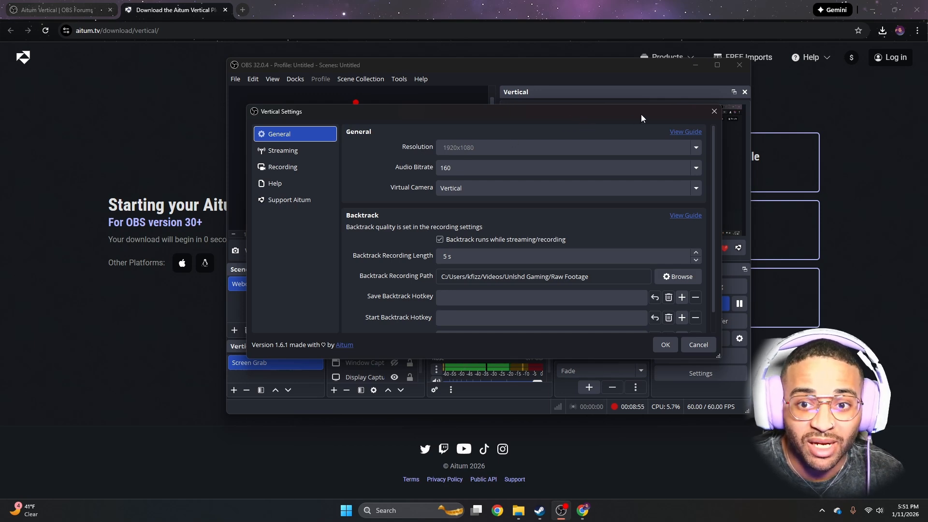
left_click(714, 111)
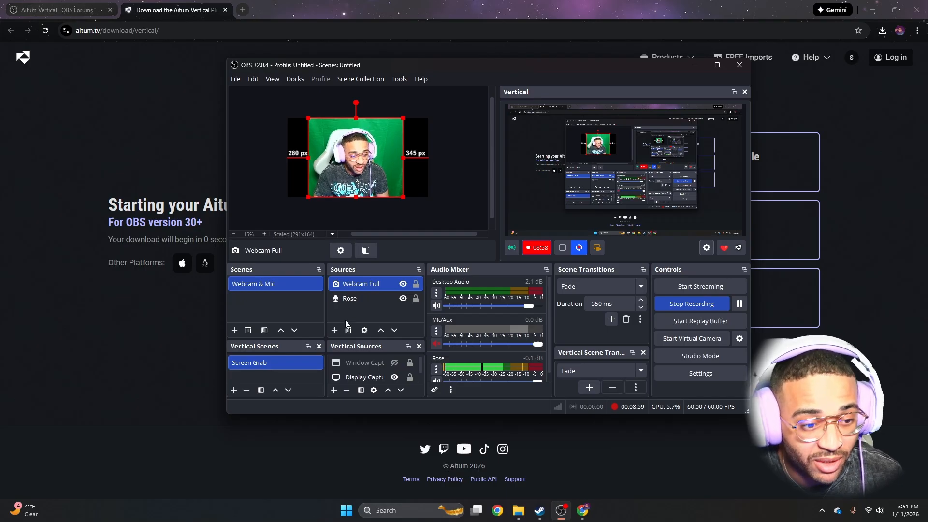
Check the capture method and display in the properties of the Display Capture vertical source, keeping its settings
scroll(377, 377, "down", 1)
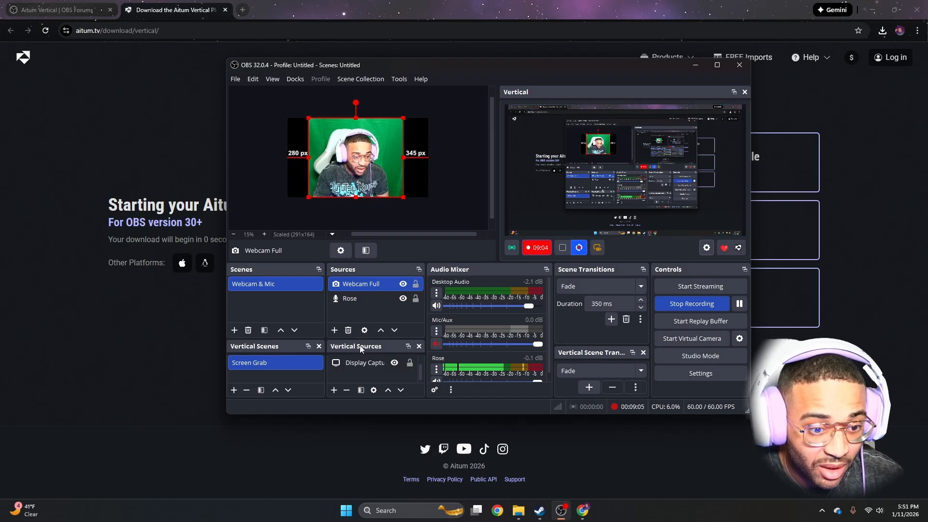
left_click(364, 363)
right_click(365, 363)
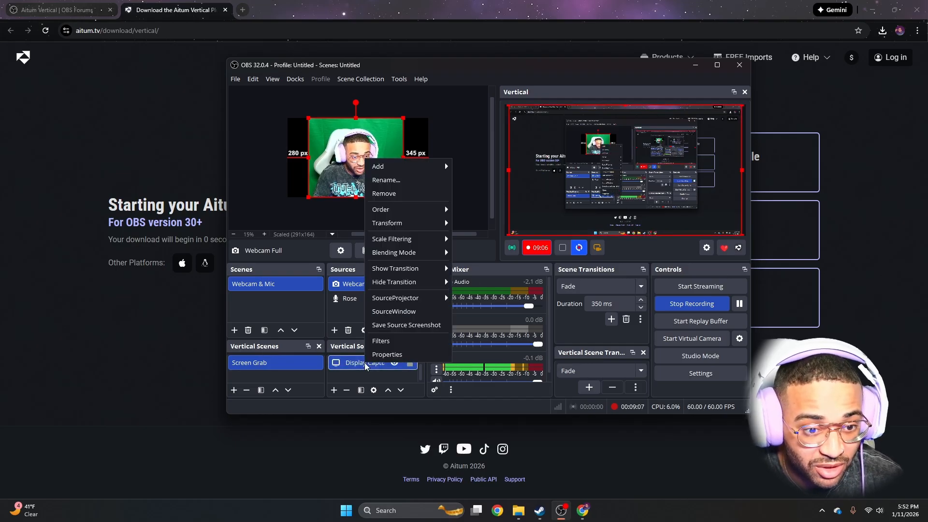
left_click(378, 355)
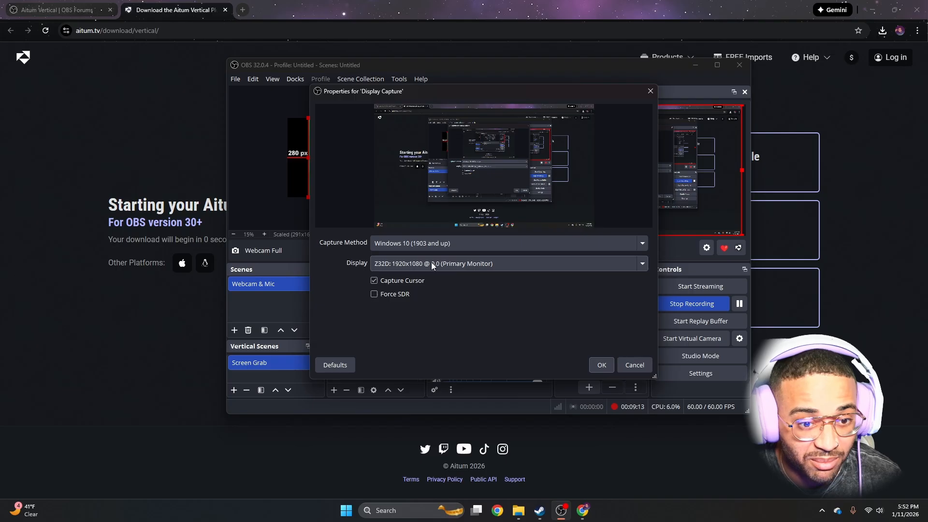
left_click(601, 365)
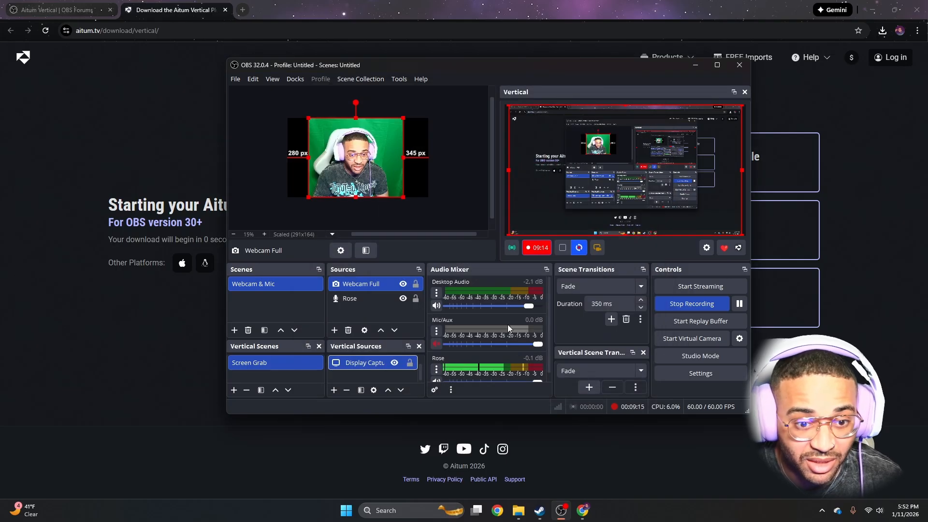